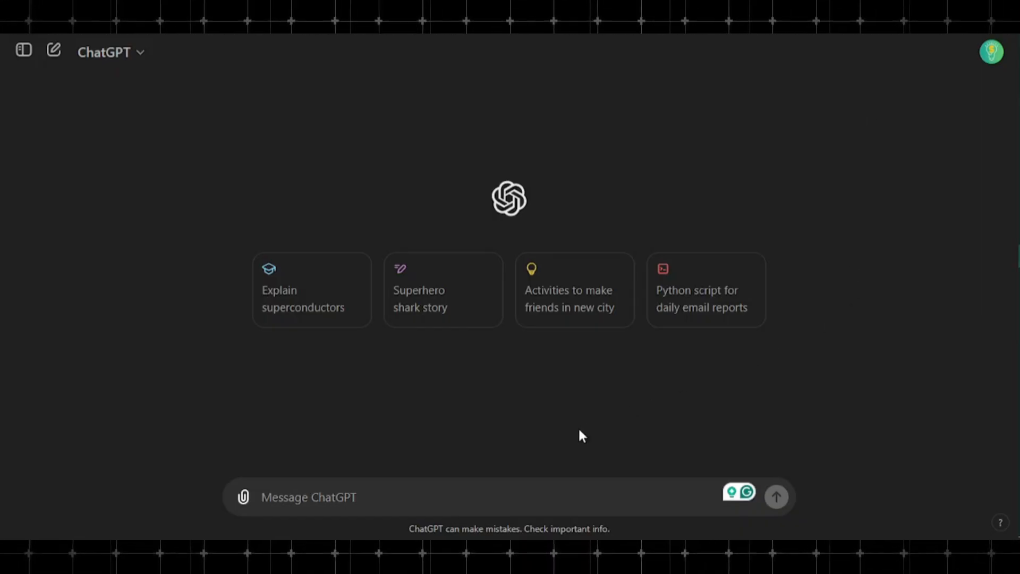
# Ask ChatGPT for 15 unique names, limited to two words only, for a new YouTube channel featuring real horror stories
pyautogui.click(486, 499)
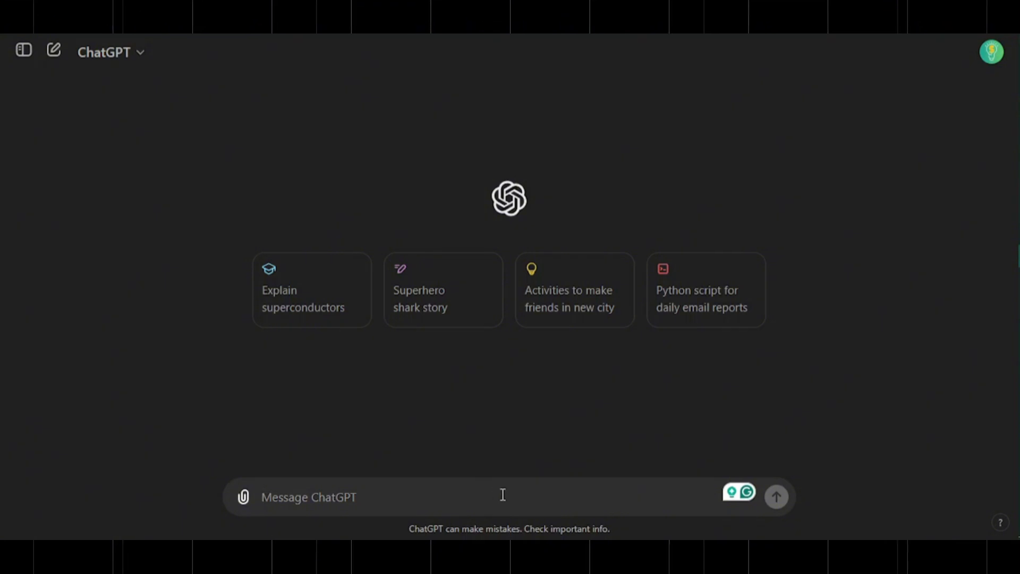
pyautogui.write('Please give me 15 names for a new Youtube channel that features real horror stories. Make it unique and limit it to two words only.')
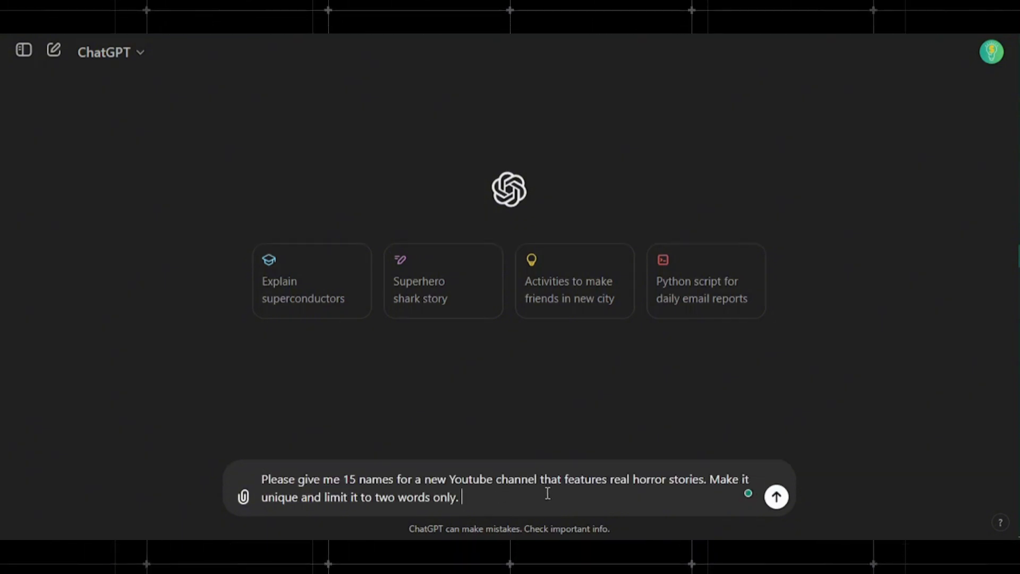
pyautogui.press('Return')
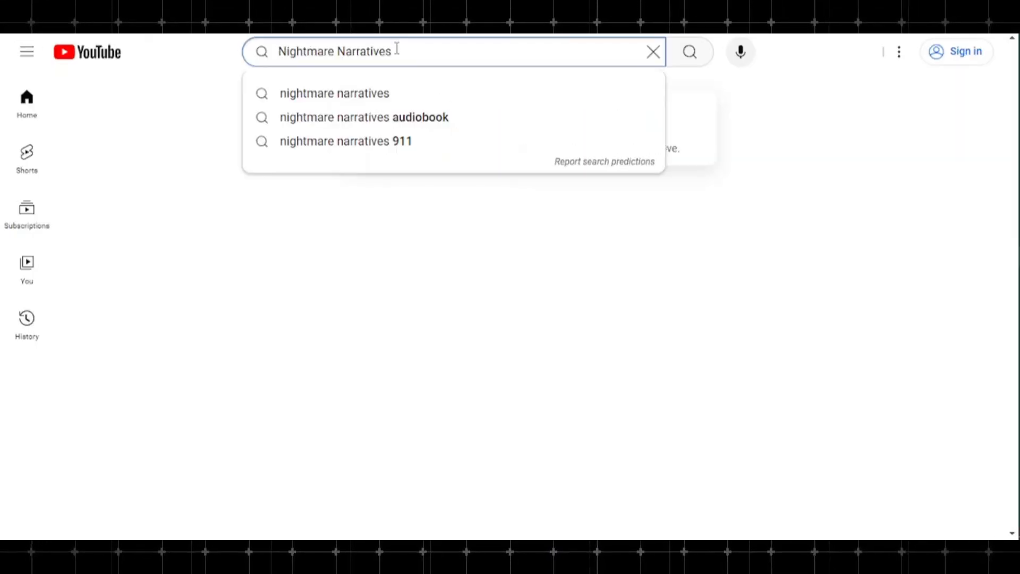
# Switch to YouTube and check search results for existing channels named Nightmare Narratives and Midnight Hauntings
pyautogui.press('Return')
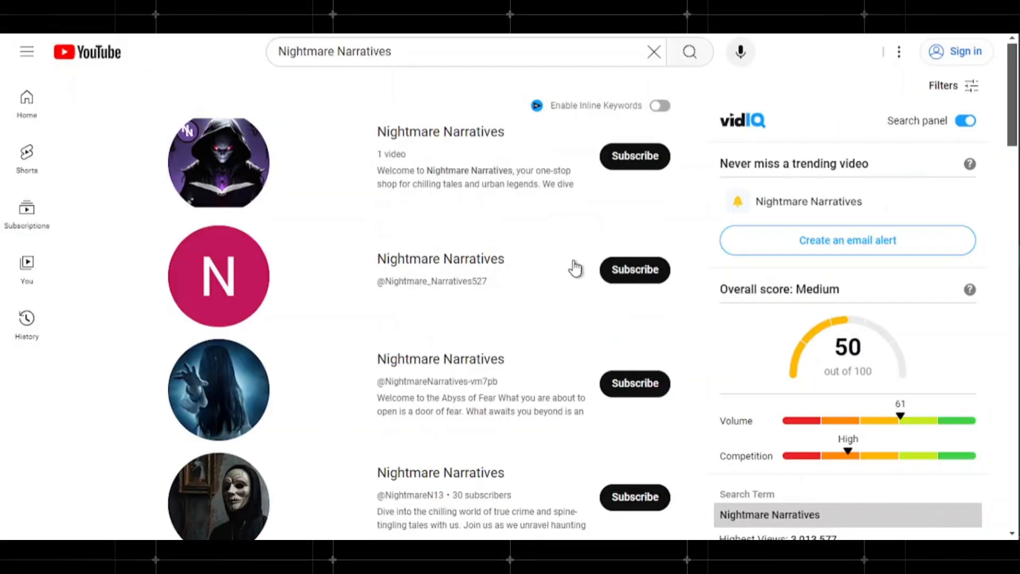
pyautogui.scroll(-10, 550, 295)
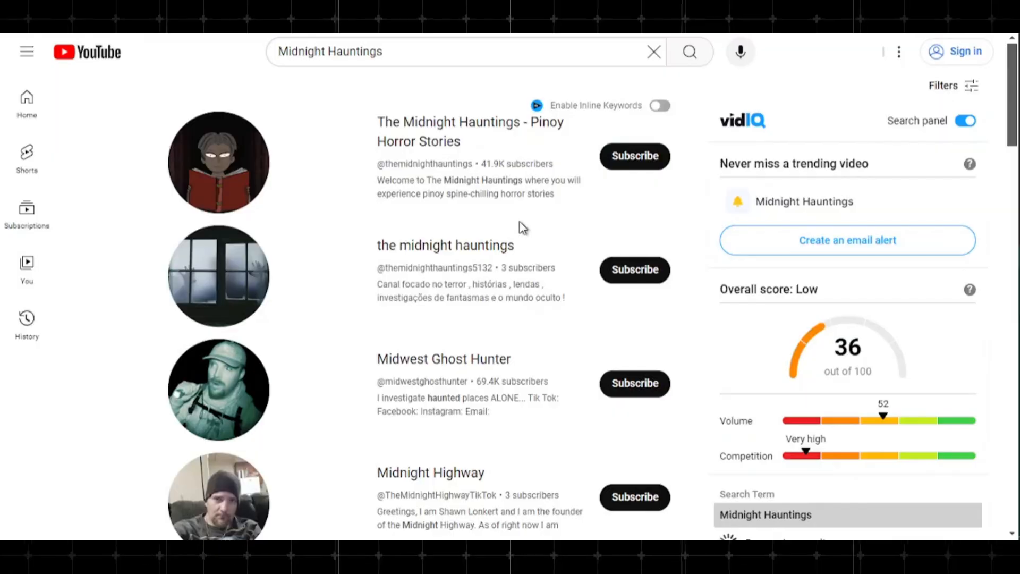
pyautogui.scroll(-3, 520, 226)
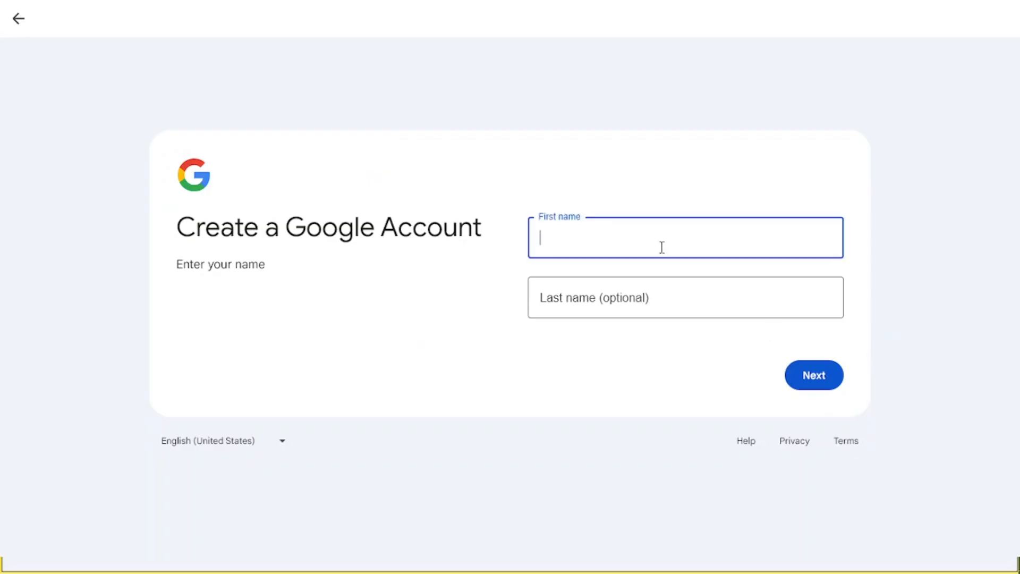
# Enter Midnight Hauntings as the first and last name for a new Google account and continue
pyautogui.write('ight')
pyautogui.press('Tab')
pyautogui.write('Hauntings')
pyautogui.click(814, 380)
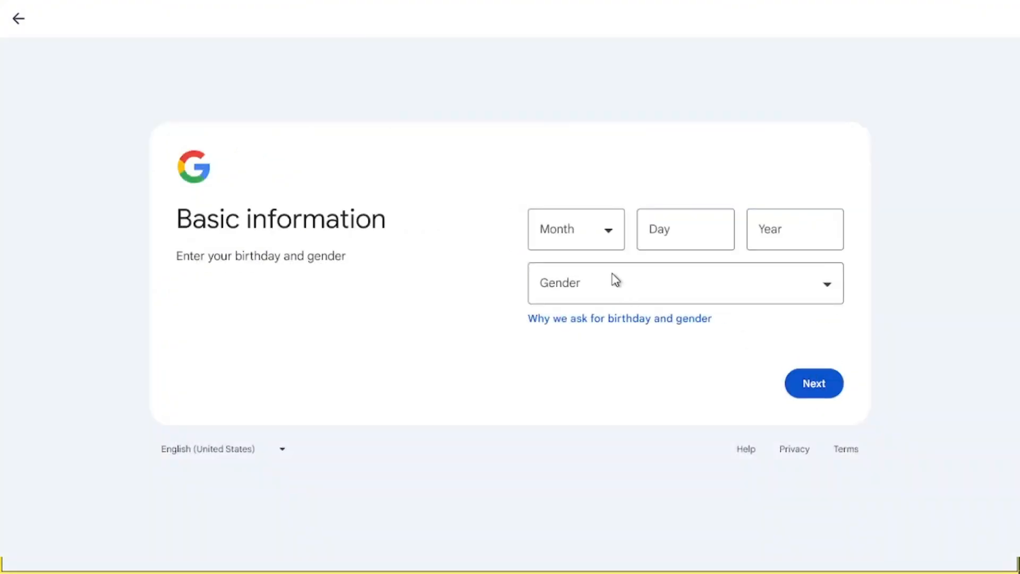
# Fill in the date of birth, set the gender to Female, and continue through the following Google account sign-up pages
pyautogui.click(577, 229)
pyautogui.click(682, 236)
pyautogui.write('1')
pyautogui.click(795, 236)
pyautogui.write('1')
pyautogui.click(829, 290)
pyautogui.click(823, 327)
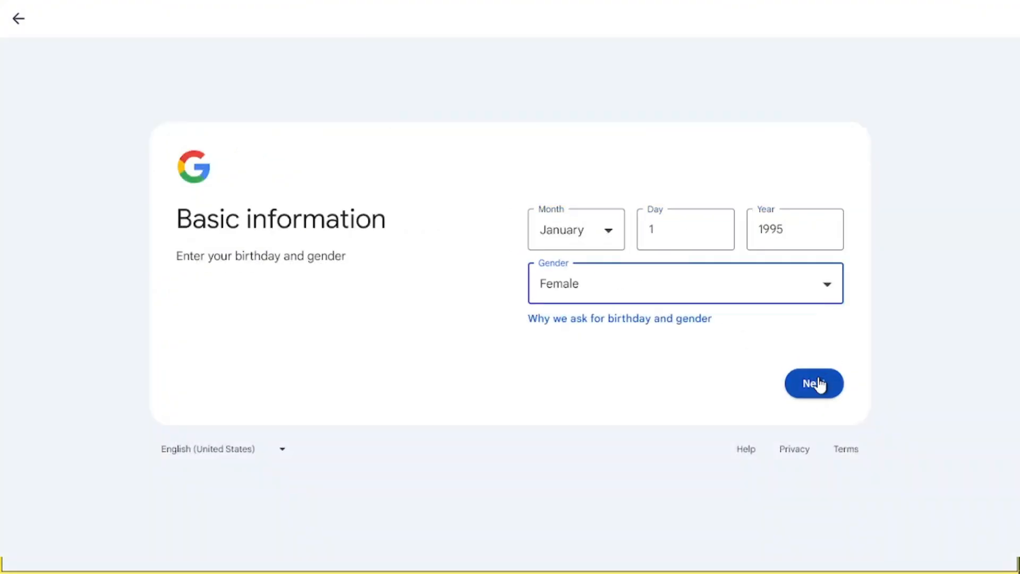
pyautogui.click(820, 384)
pyautogui.click(813, 270)
pyautogui.click(818, 381)
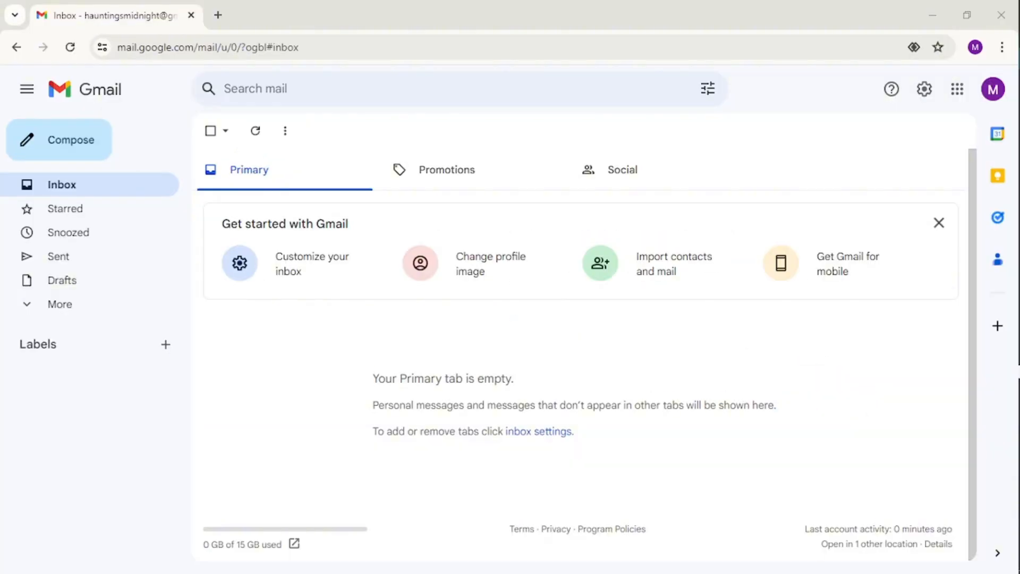
# Open YouTube from the new account's Gmail inbox and create the Midnight Hauntings channel
pyautogui.click(960, 90)
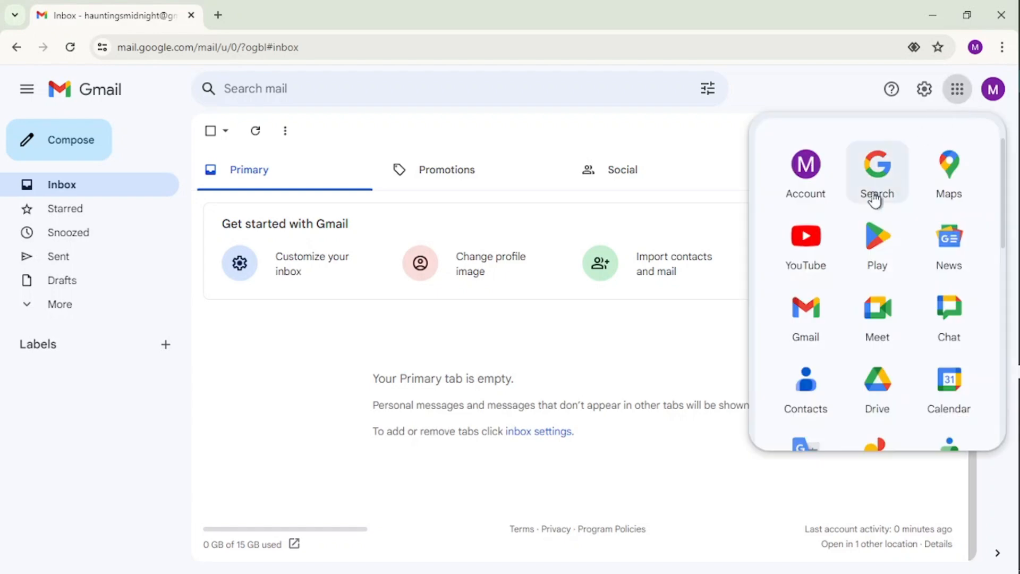
pyautogui.click(806, 237)
pyautogui.click(972, 86)
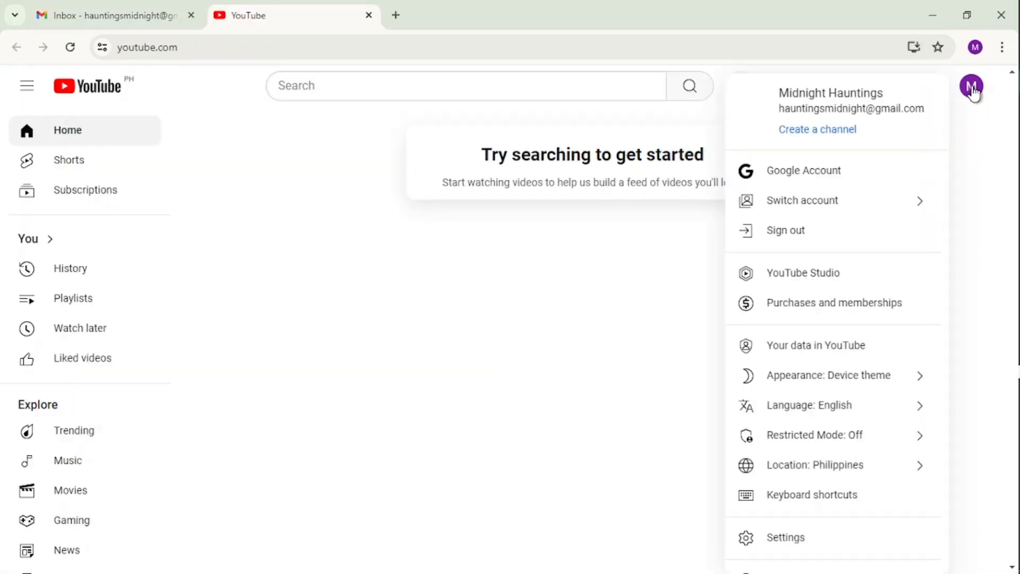
pyautogui.click(819, 130)
pyautogui.click(735, 523)
# Open YouTube Studio for the new channel and go to its customization page
pyautogui.click(971, 86)
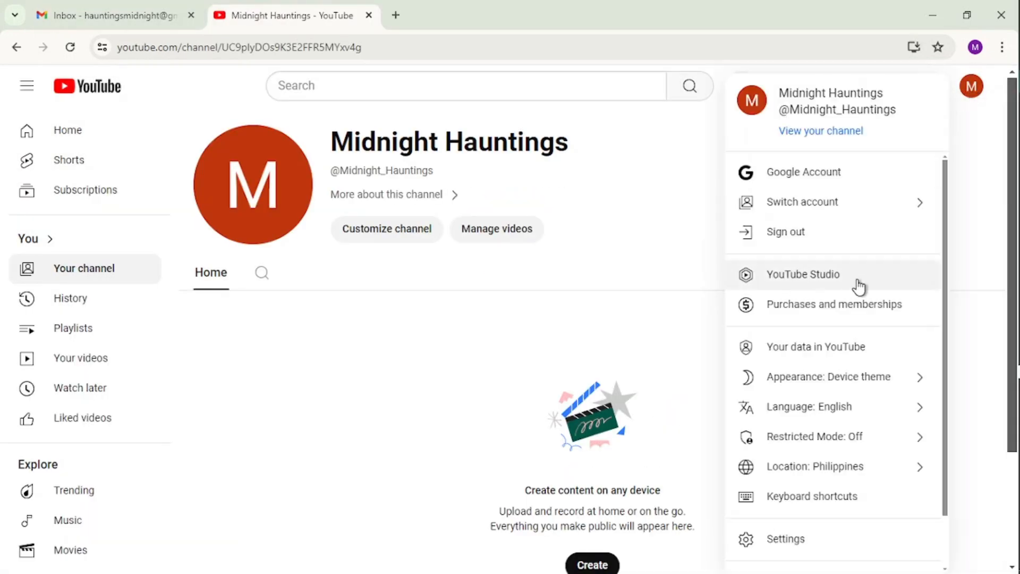
pyautogui.click(803, 274)
pyautogui.scroll(-2, 130, 398)
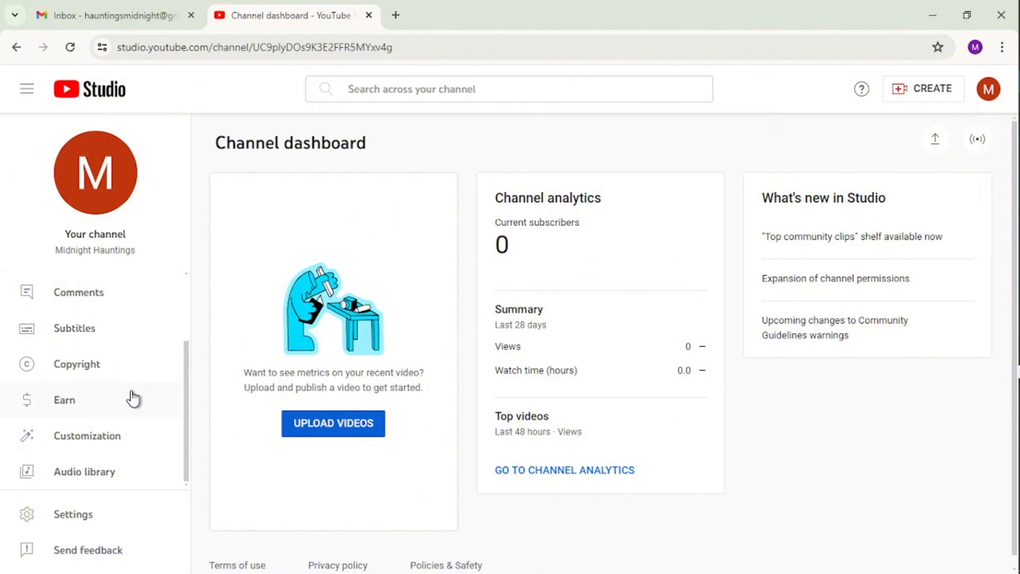
pyautogui.click(96, 437)
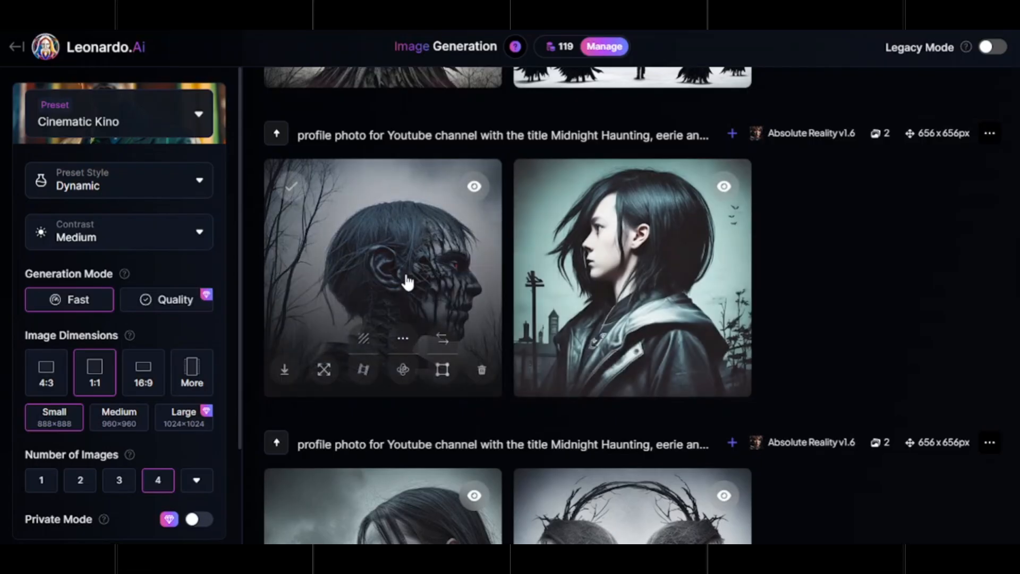
# Switch to Leonardo.Ai and open the generated profile photo of the skeletal, dark-haired figure in profile
pyautogui.click(407, 282)
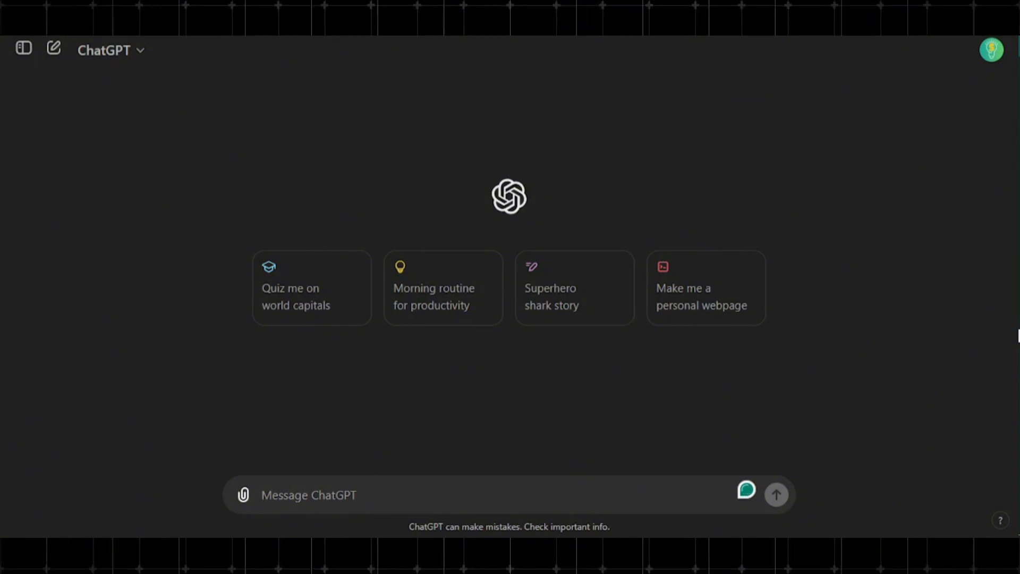
# Ask ChatGPT for believable, slow-building first-person creepy stories without haunted houses or ghosts, at a maximum of 500 words
pyautogui.click(485, 499)
pyautogui.write('Hi friend. I want you to come up with creepy stories. Make the stories very believable, like a true-to-life scary story. The story must not include haunted houses or ghosts. It needs to be a believable but eerie story that really scares people. Write it from a first-person perspective, like someone who is telling the story from experience. Suspension build-up must be slow so the listeners can feel the suspense. Make it a maximum of 500 words.')
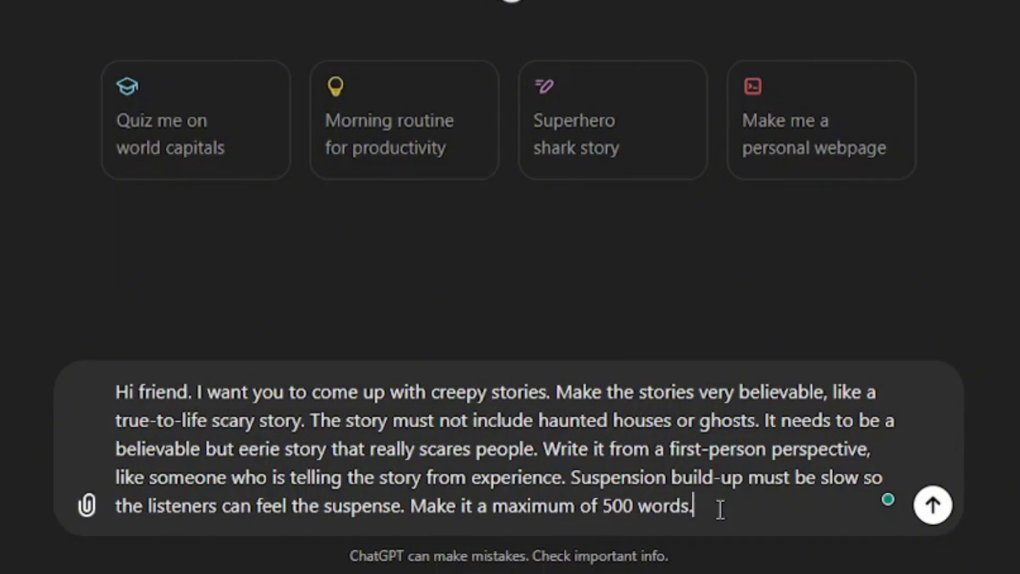
pyautogui.click(934, 506)
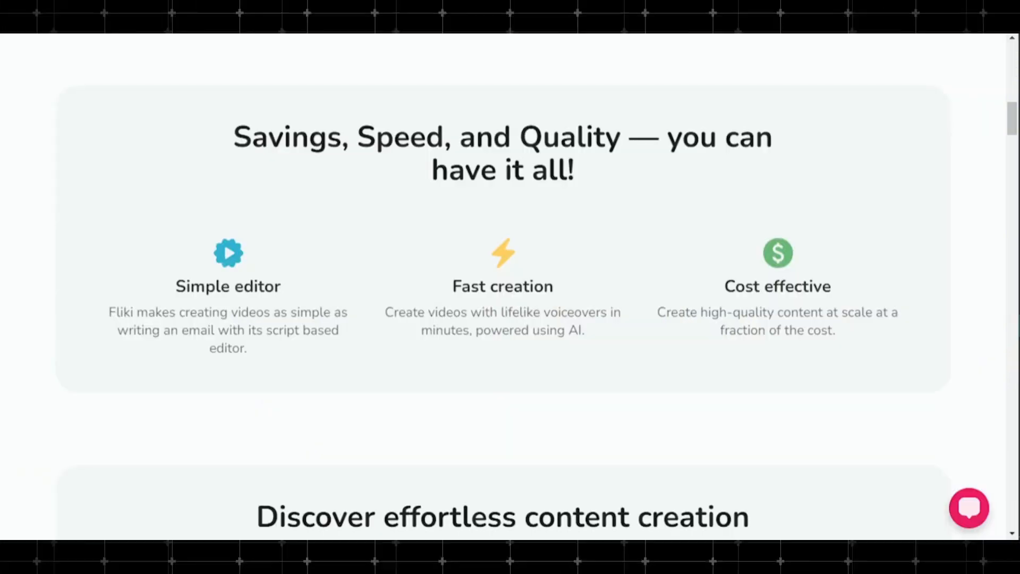
# Look over the Fliki homepage, sign up for the service, and close the tutorials window
pyautogui.scroll(-15, 494, 287)
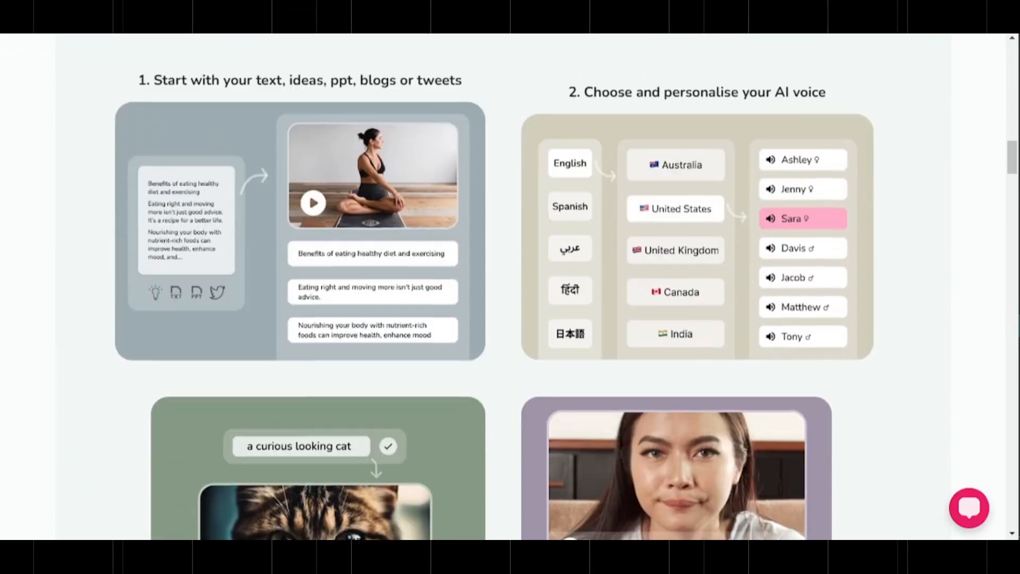
pyautogui.scroll(-9, 510, 287)
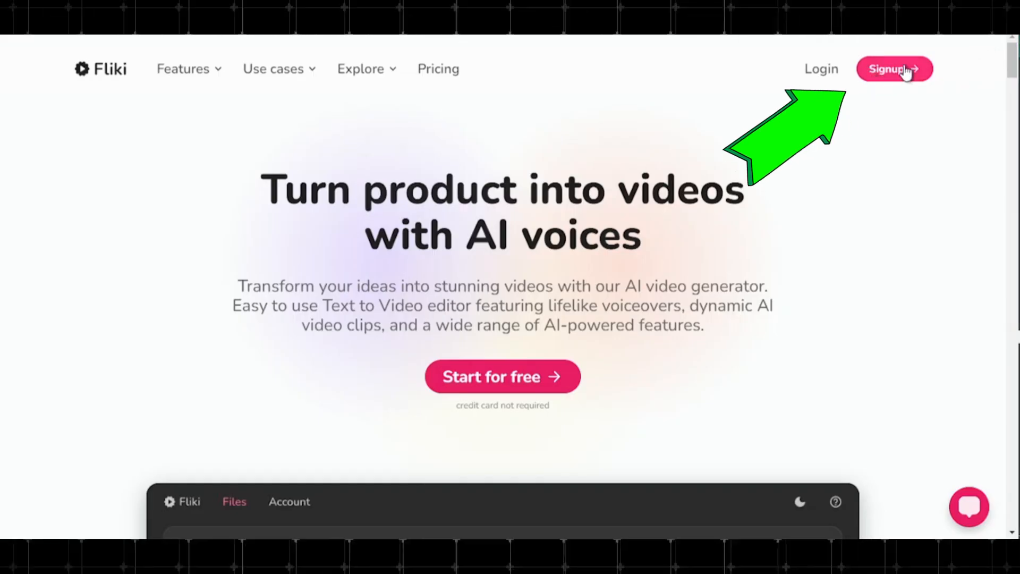
pyautogui.click(905, 69)
pyautogui.click(125, 172)
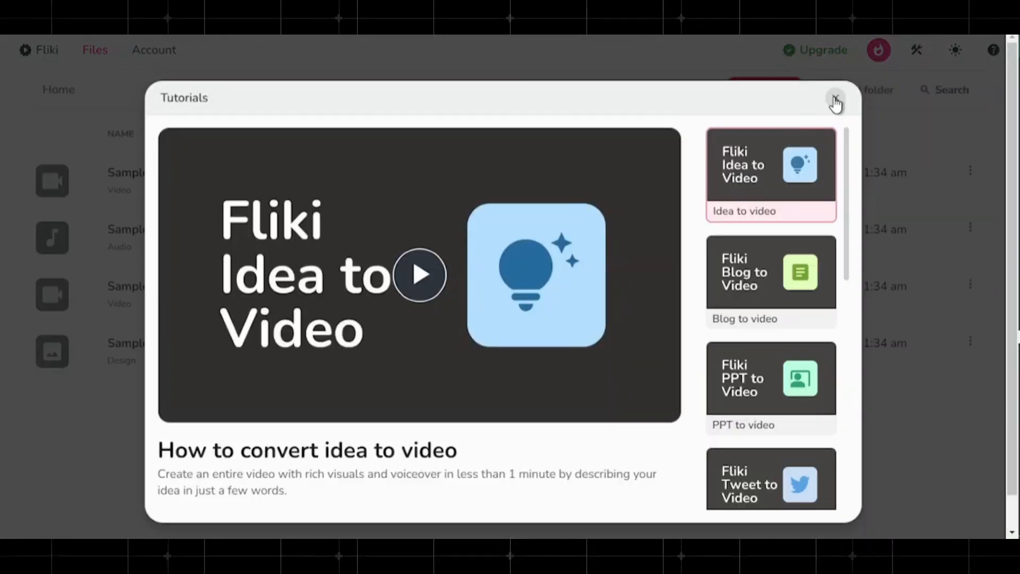
pyautogui.click(835, 101)
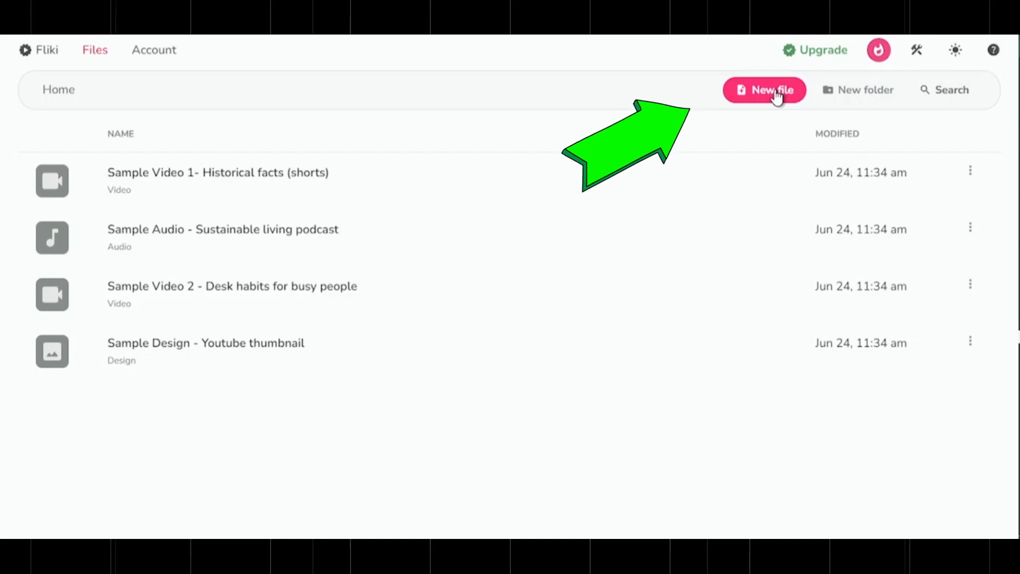
# Create a new video file named Horror Story with Landscape (16:9) aspect ratio, starting from an empty file
pyautogui.click(776, 94)
pyautogui.write('Horror Story')
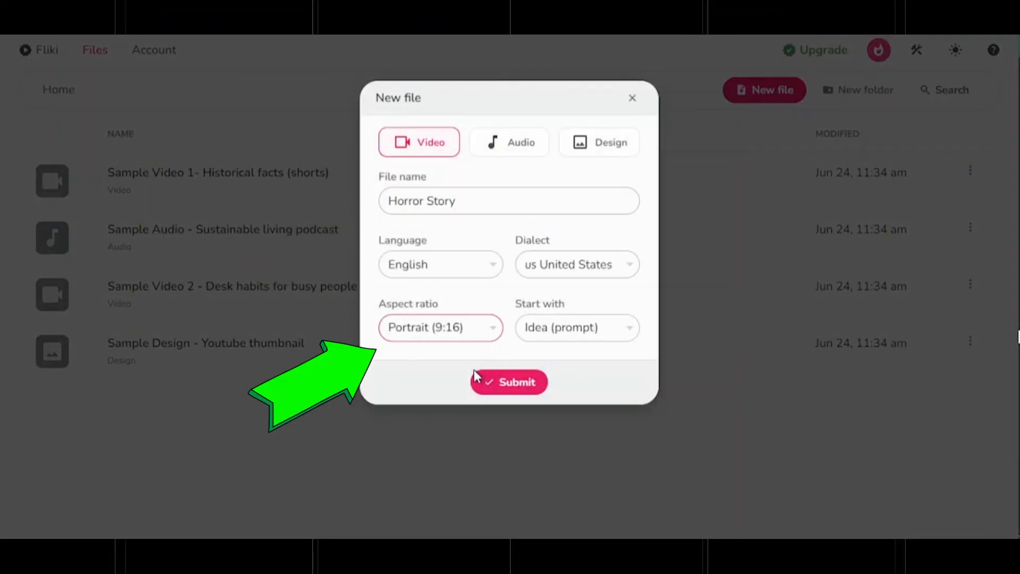
pyautogui.click(442, 403)
pyautogui.click(574, 328)
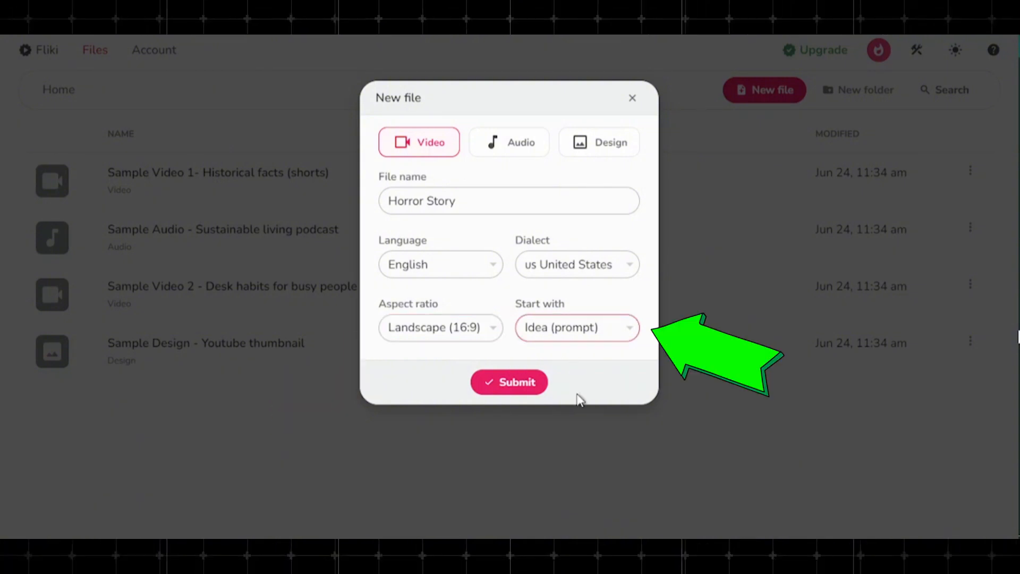
pyautogui.click(577, 395)
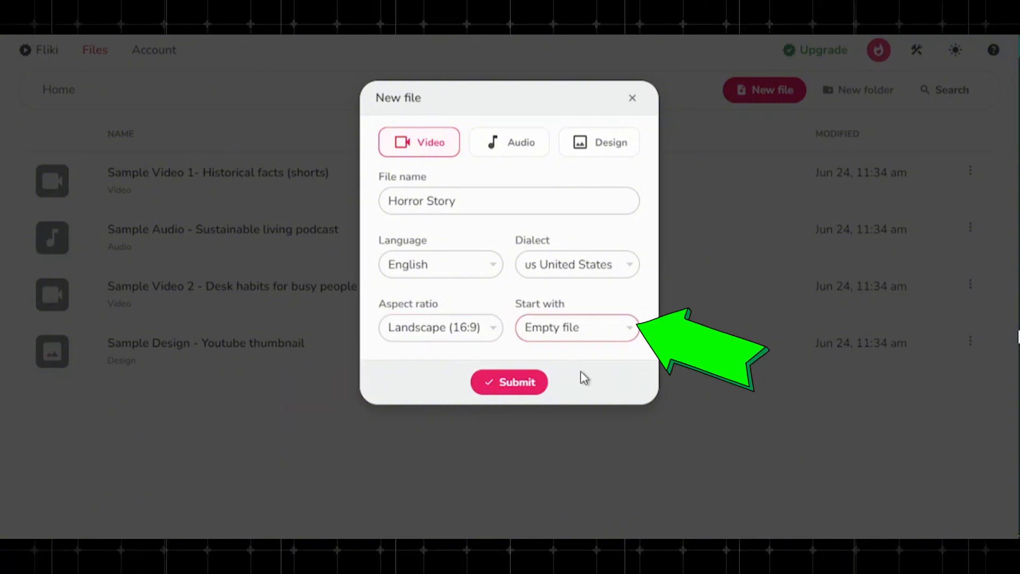
pyautogui.click(519, 386)
# Copy the generated story into Scene 1's voiceover script, accept the large-text paste, and review the resulting scenes
pyautogui.moveTo(262, 268); pyautogui.dragTo(697, 484)
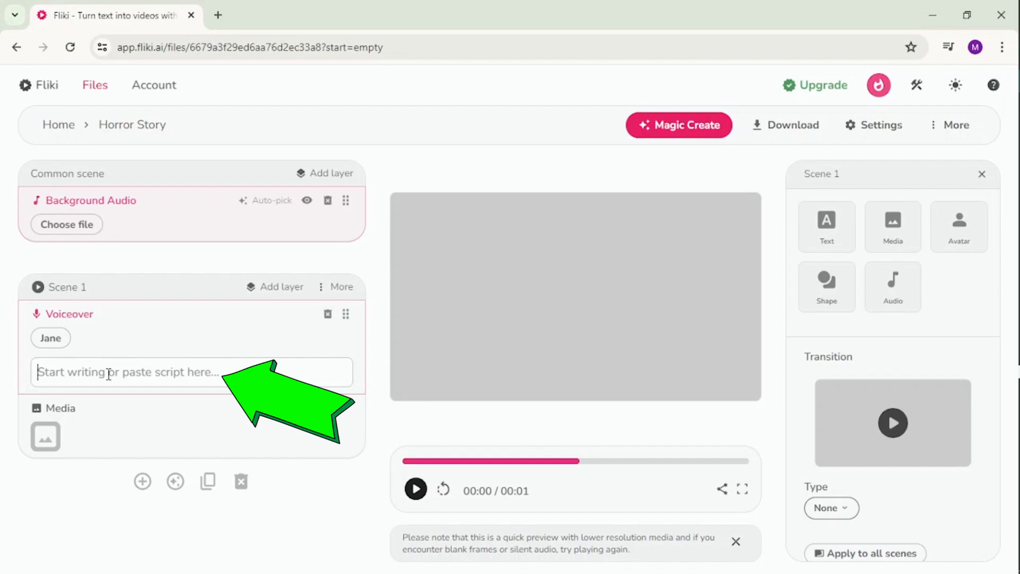
pyautogui.click(177, 371)
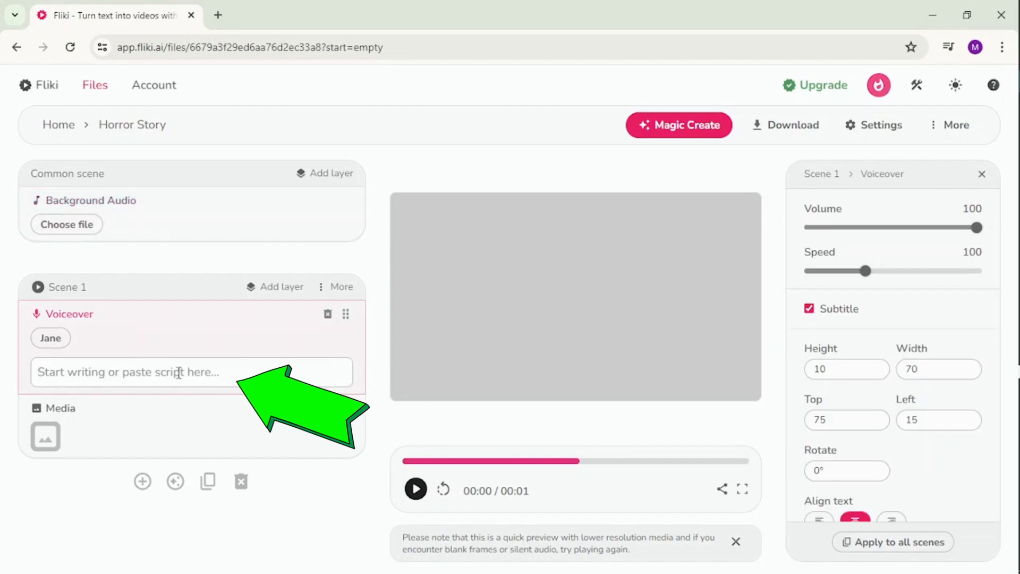
pyautogui.hotkey('ctrl', 'v')
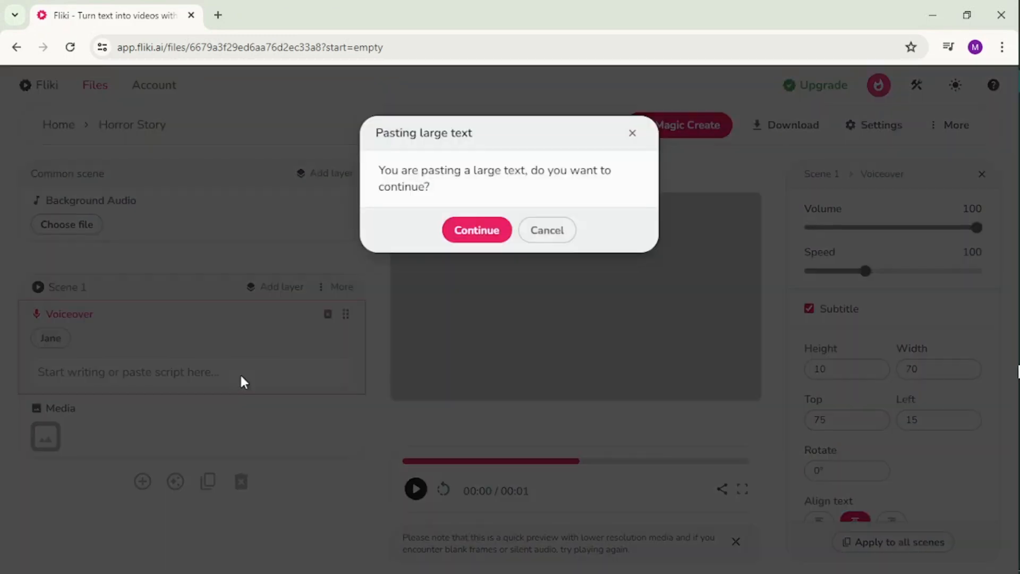
pyautogui.click(488, 233)
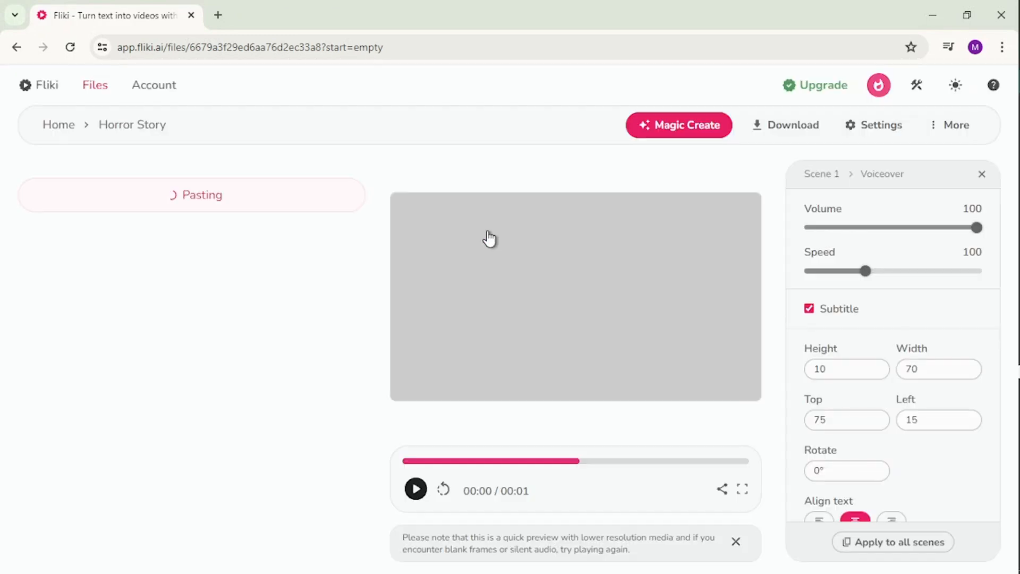
pyautogui.scroll(-10, 260, 394)
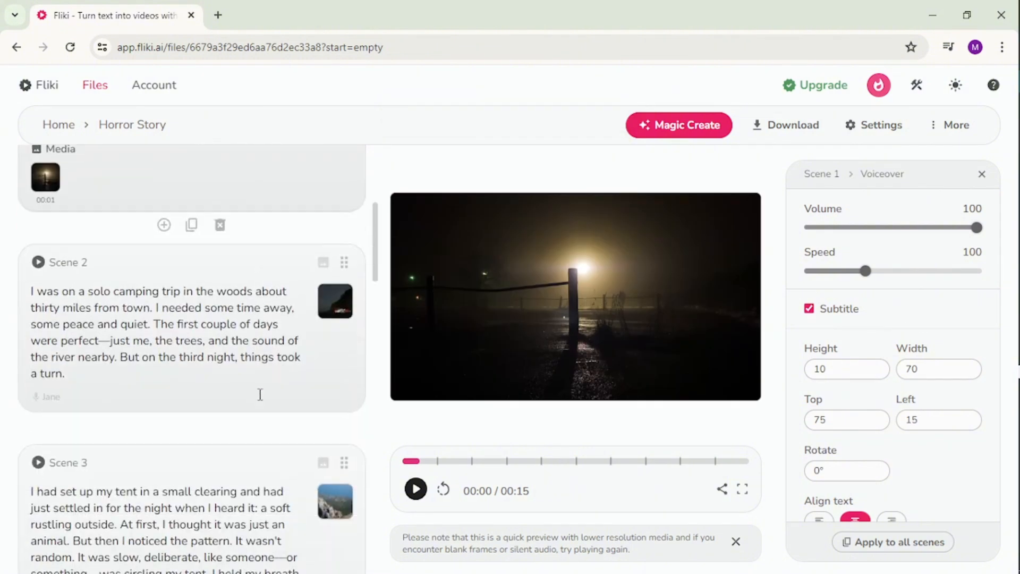
pyautogui.scroll(-13, 260, 396)
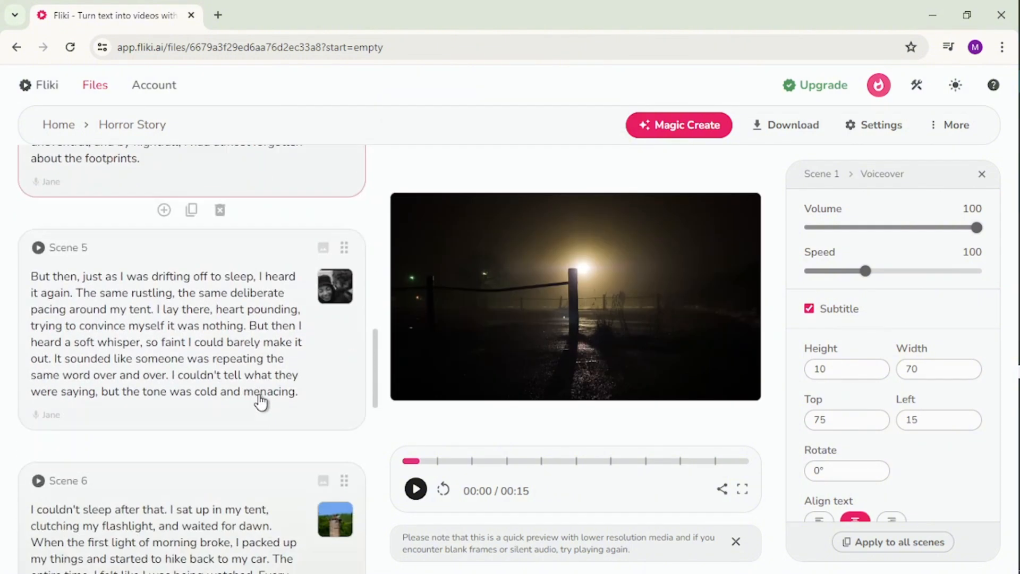
pyautogui.scroll(-10, 261, 401)
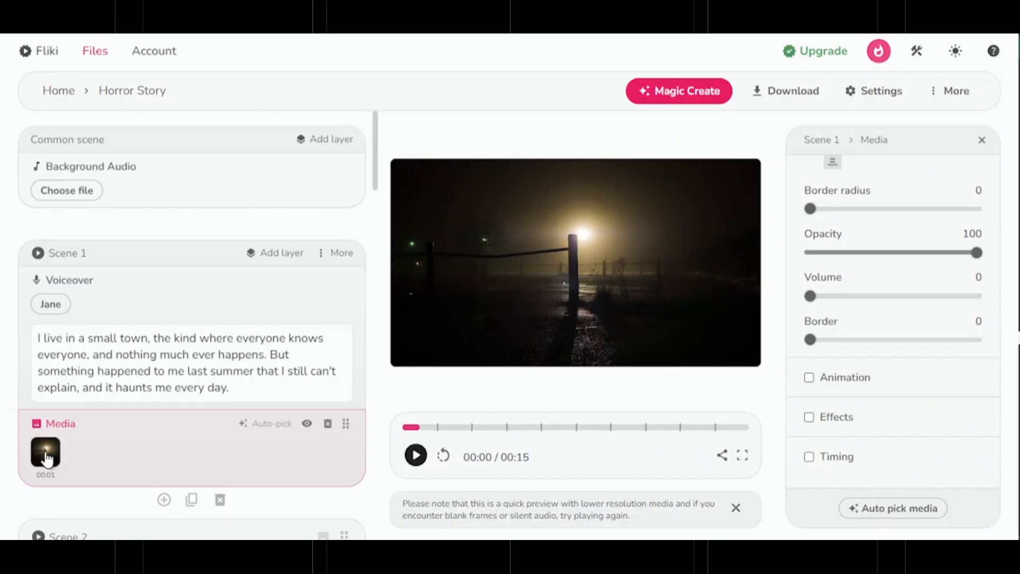
# Generate a Cinematic-style AI image for Scene 1's media from the instructions "A small town in Black and White"
pyautogui.click(44, 450)
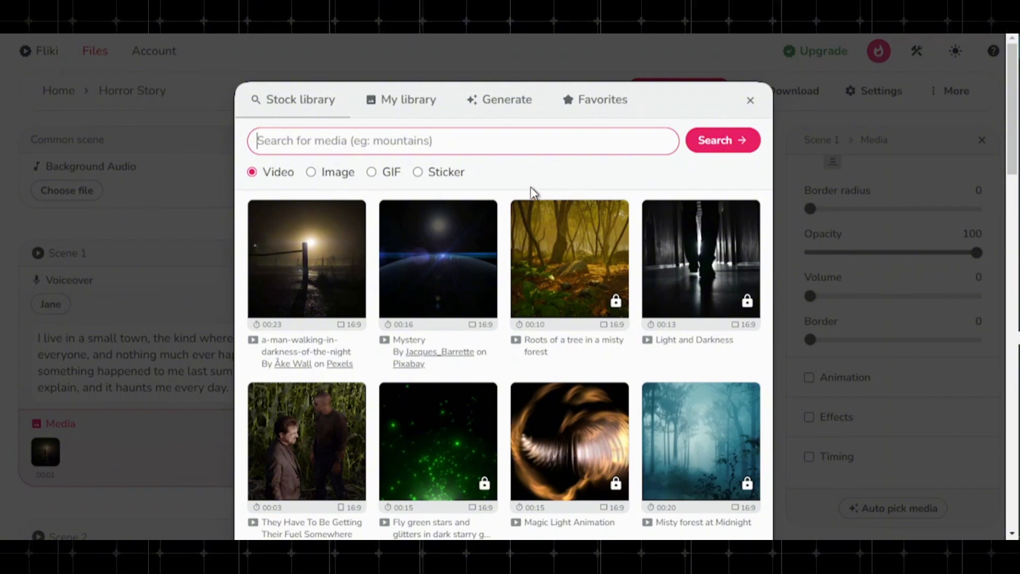
pyautogui.click(410, 101)
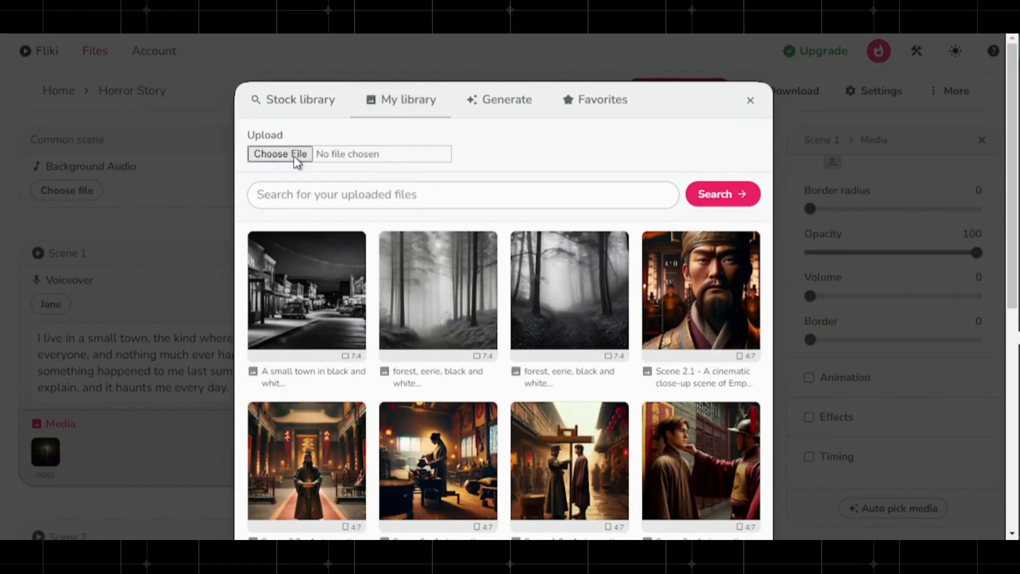
pyautogui.click(511, 106)
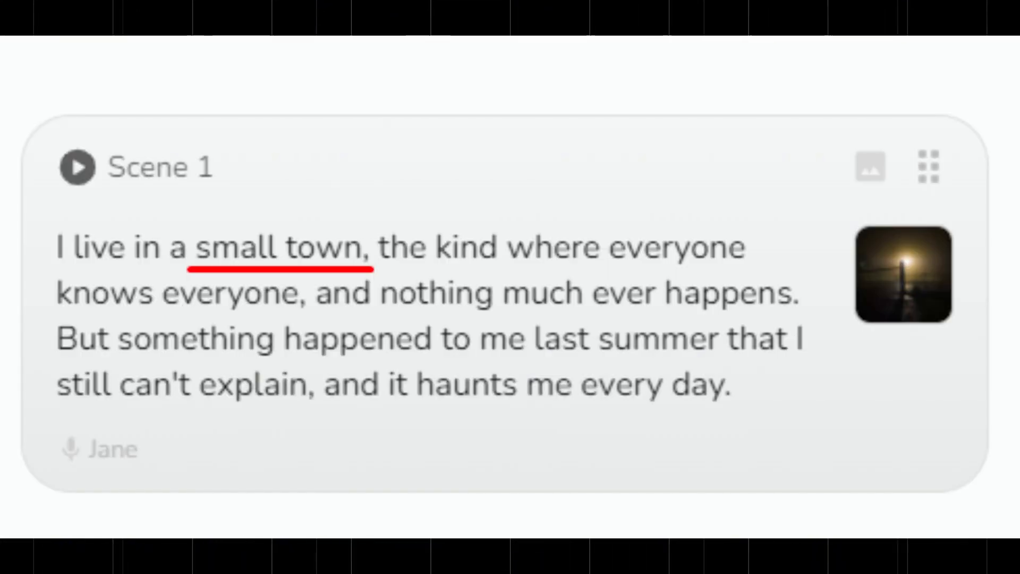
pyautogui.write('town in Black and White')
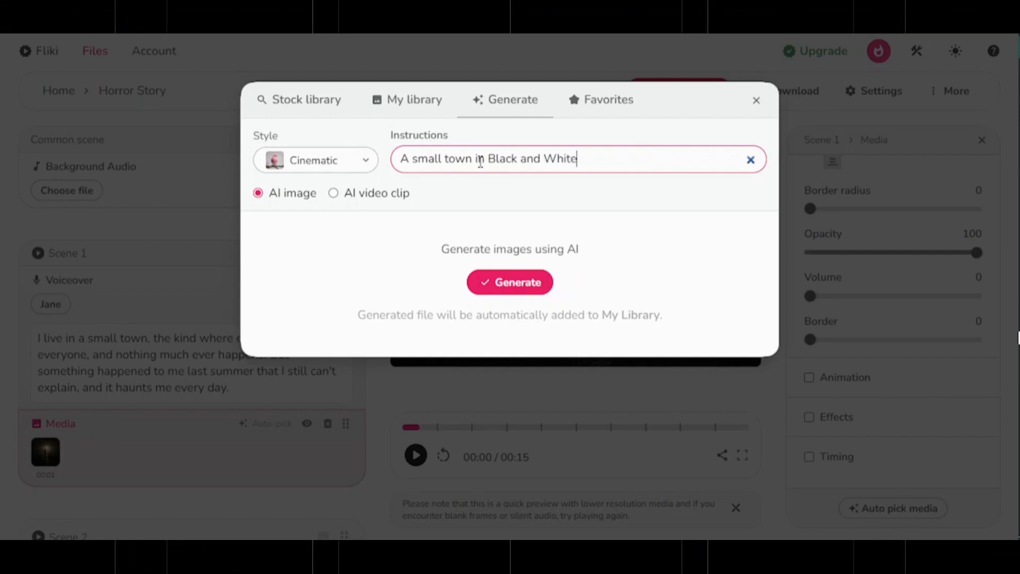
pyautogui.click(531, 282)
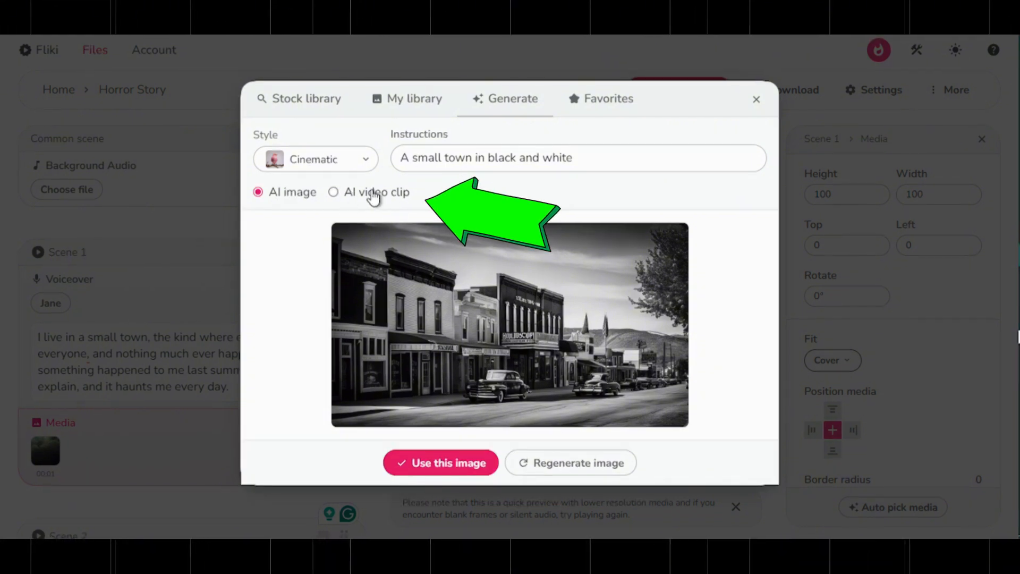
# Turn the generated small-town image into an AI video clip and play its preview
pyautogui.click(374, 195)
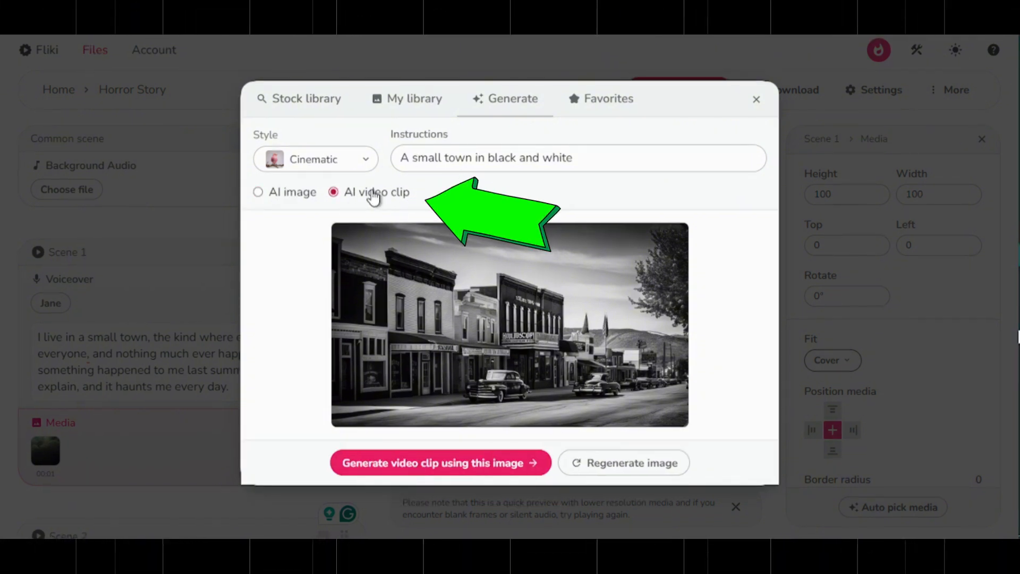
pyautogui.click(477, 464)
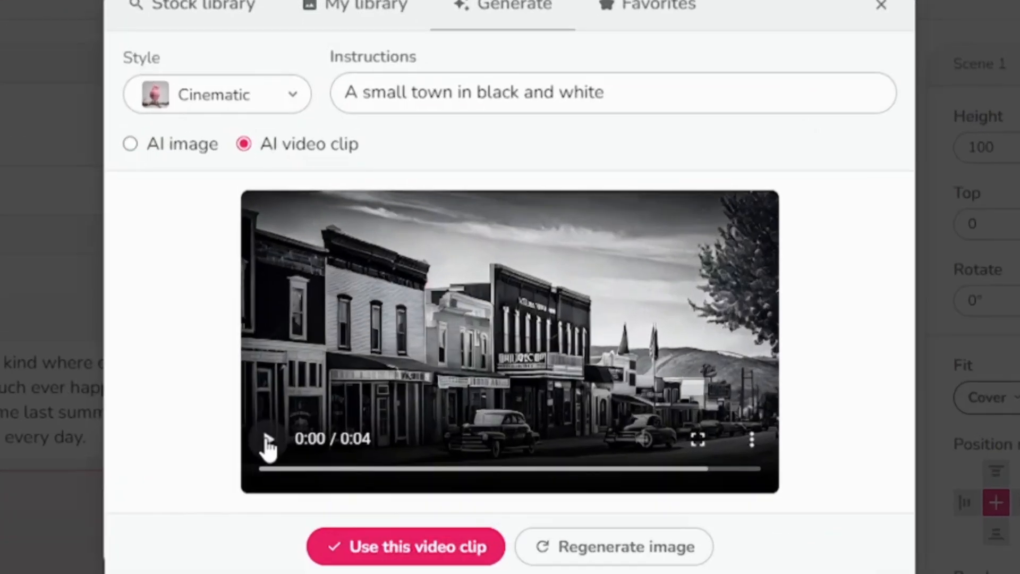
pyautogui.click(269, 439)
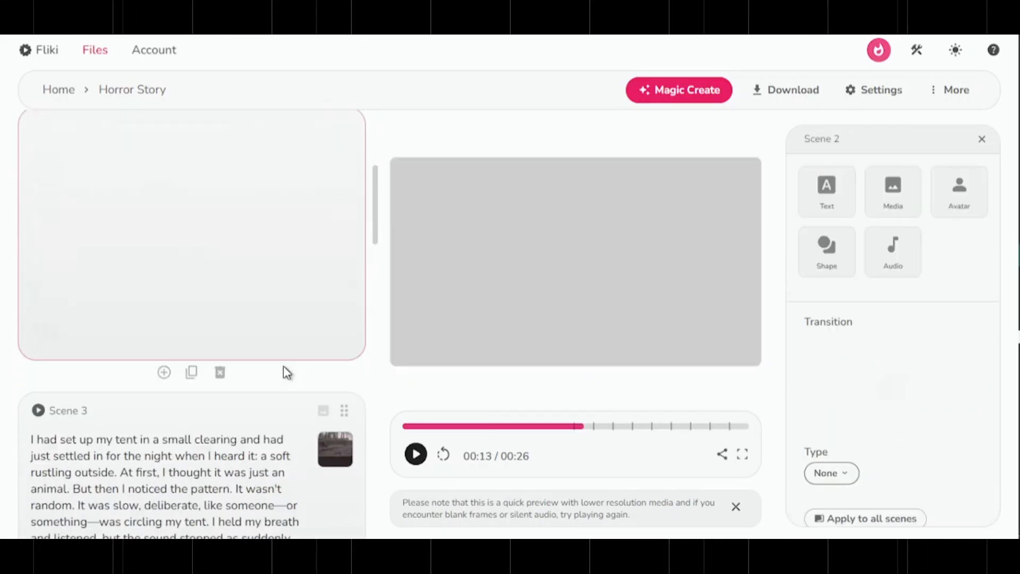
# For Scene 2's media, generate an Analog film AI image from "forest with a river, in black and white, creepy, foggy", in AI video clip mode
pyautogui.click(56, 327)
pyautogui.click(366, 162)
pyautogui.click(388, 218)
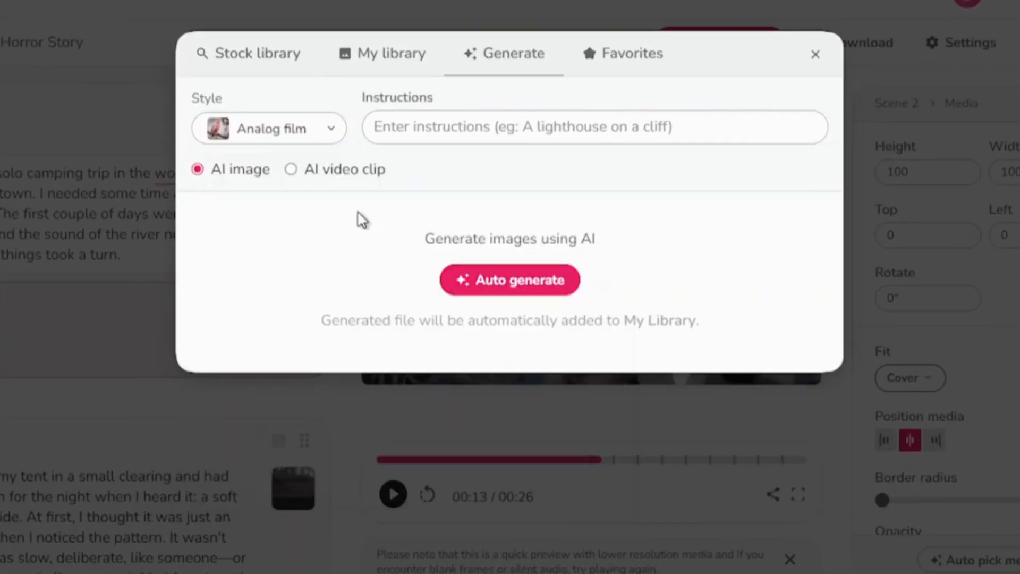
pyautogui.click(439, 122)
pyautogui.write('forest with a river, in black and white, creepy, foggy')
pyautogui.click(331, 170)
pyautogui.click(510, 280)
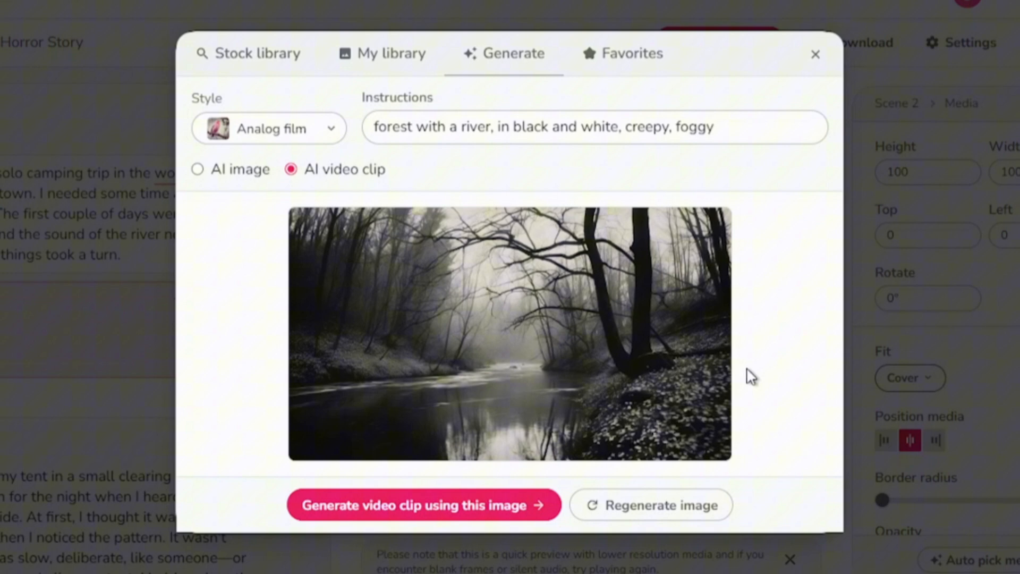
# Generate a video clip from the forest river image, preview it, and use it in Scene 2
pyautogui.click(501, 511)
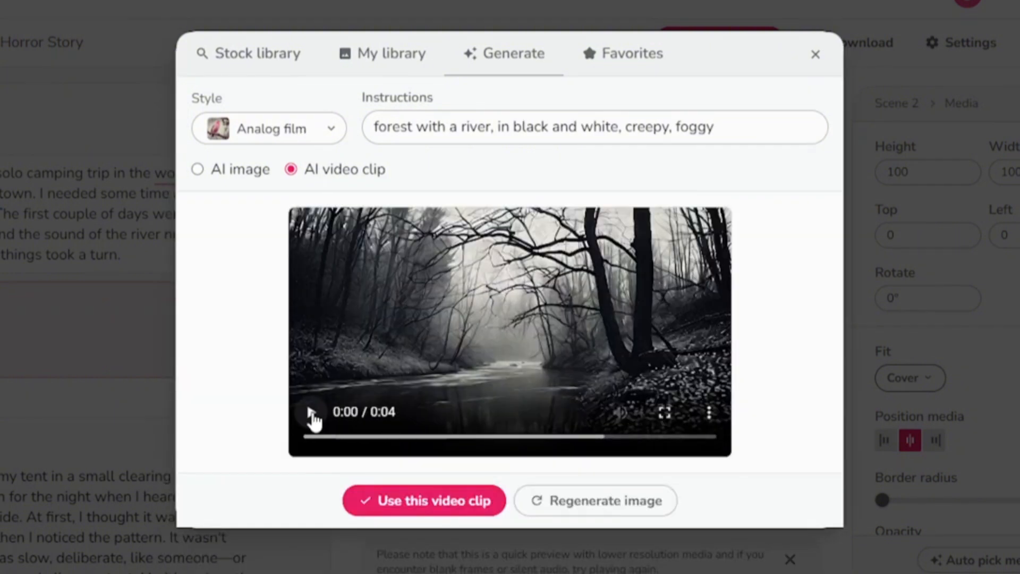
pyautogui.click(313, 414)
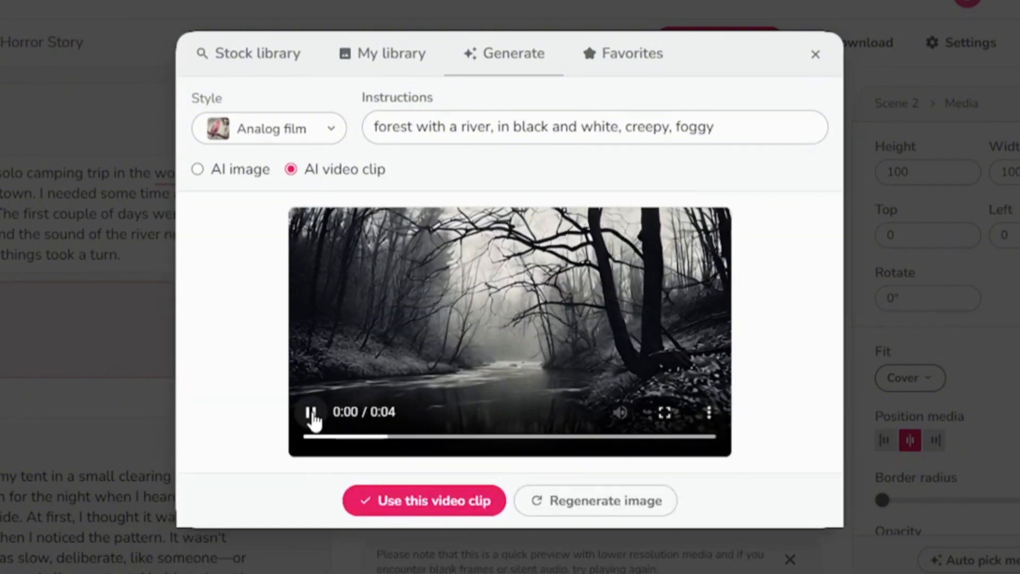
pyautogui.click(476, 507)
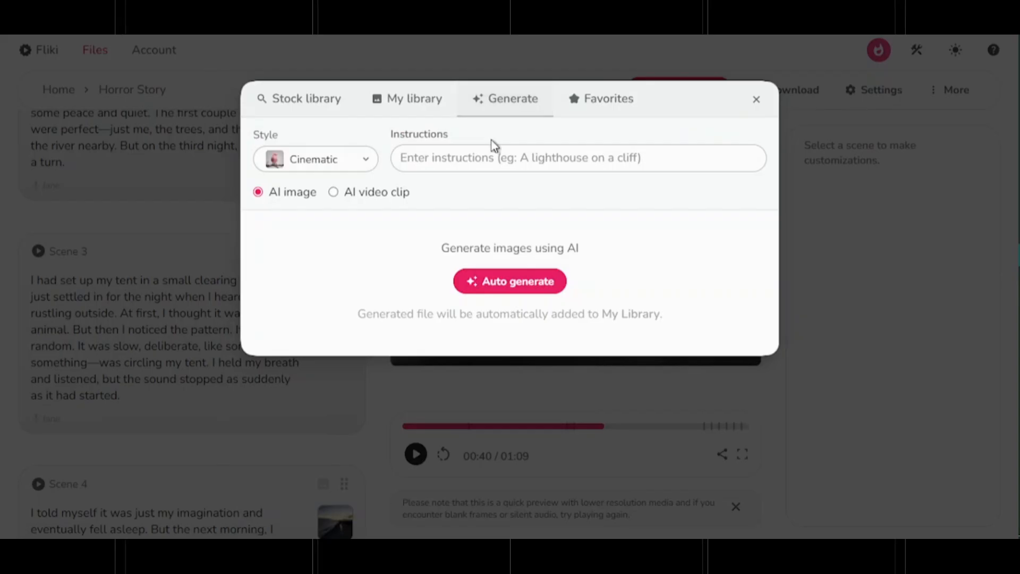
# Create and use an Analog film AI video clip for Scene 3: "A tent in the forest, in black and white, eerie, creepy, foggy"
pyautogui.click(316, 159)
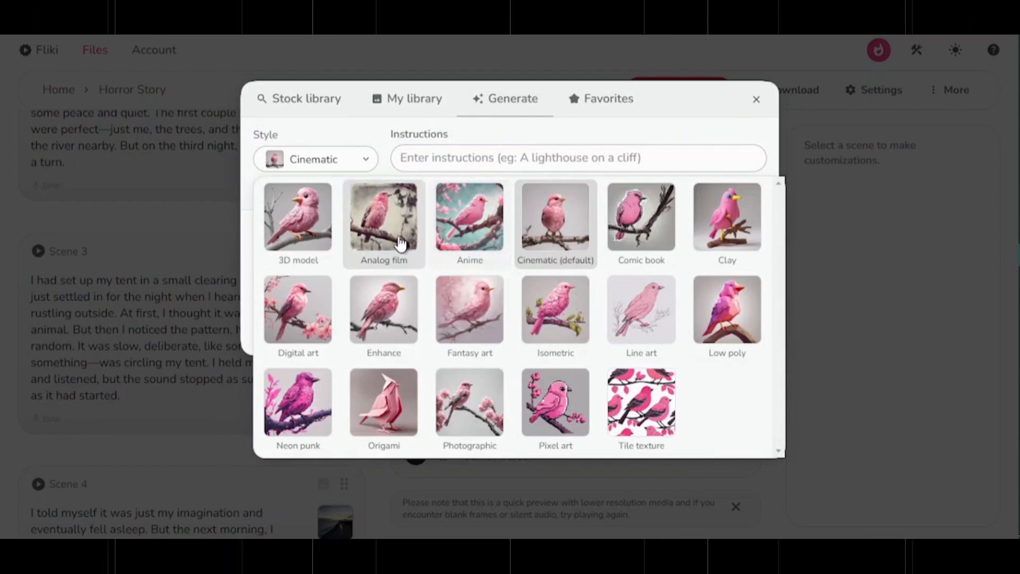
pyautogui.click(403, 248)
pyautogui.click(333, 192)
pyautogui.click(521, 460)
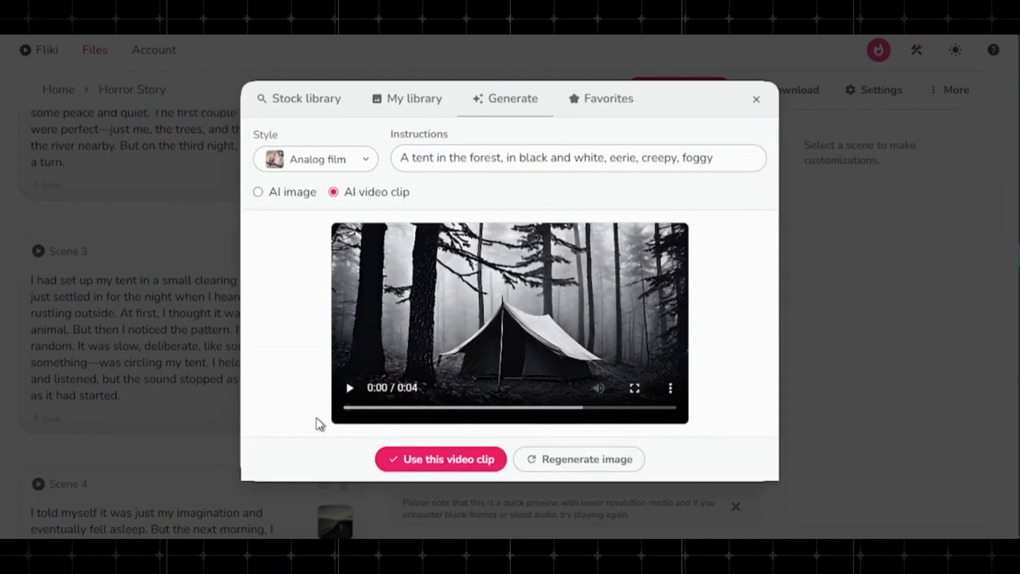
pyautogui.click(349, 387)
pyautogui.click(446, 461)
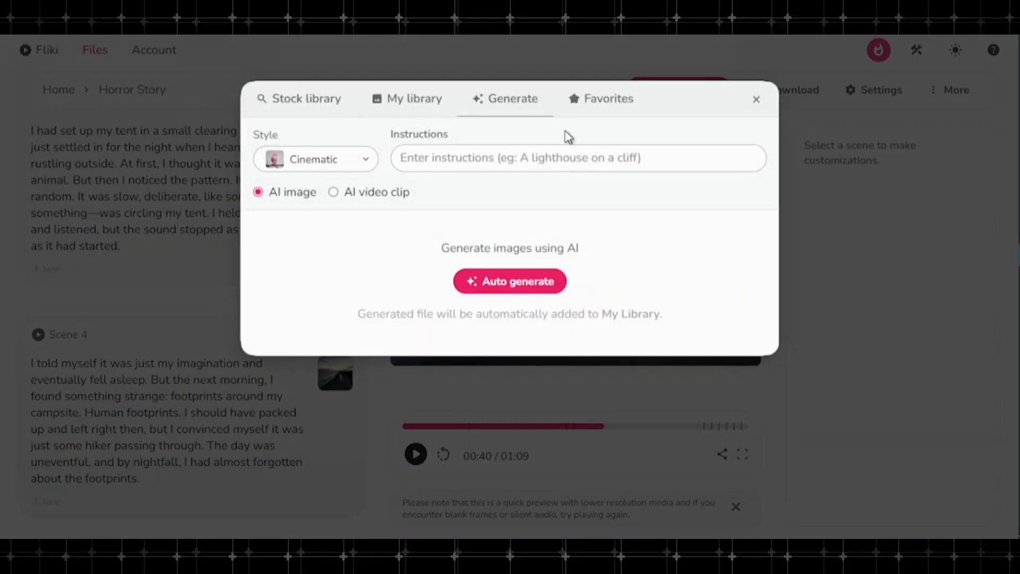
# Generate Analog film AI video clip media for Scene 4 showing human footprints in a forest, in black and white, eerie and creepy
pyautogui.click(316, 159)
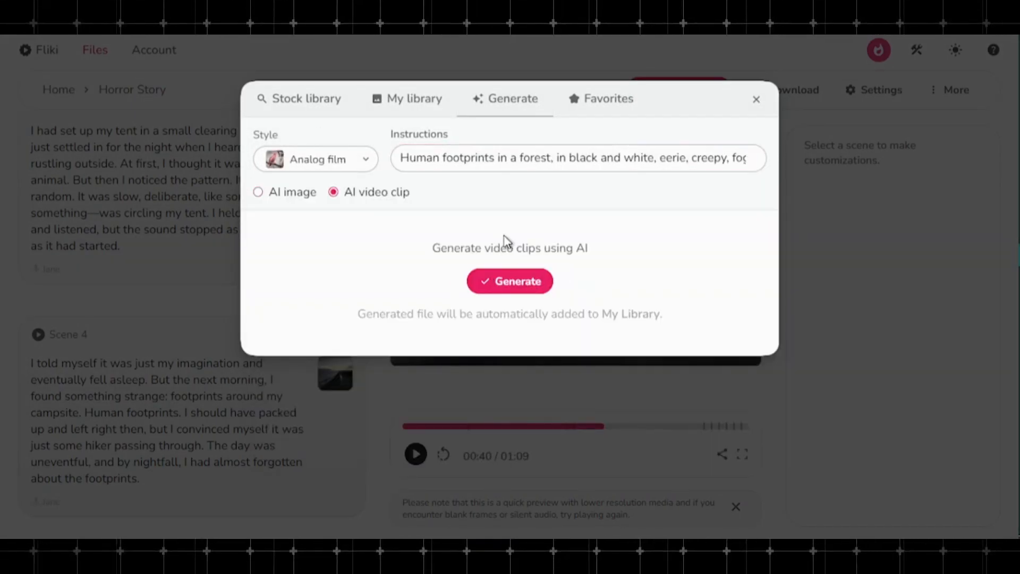
pyautogui.click(508, 280)
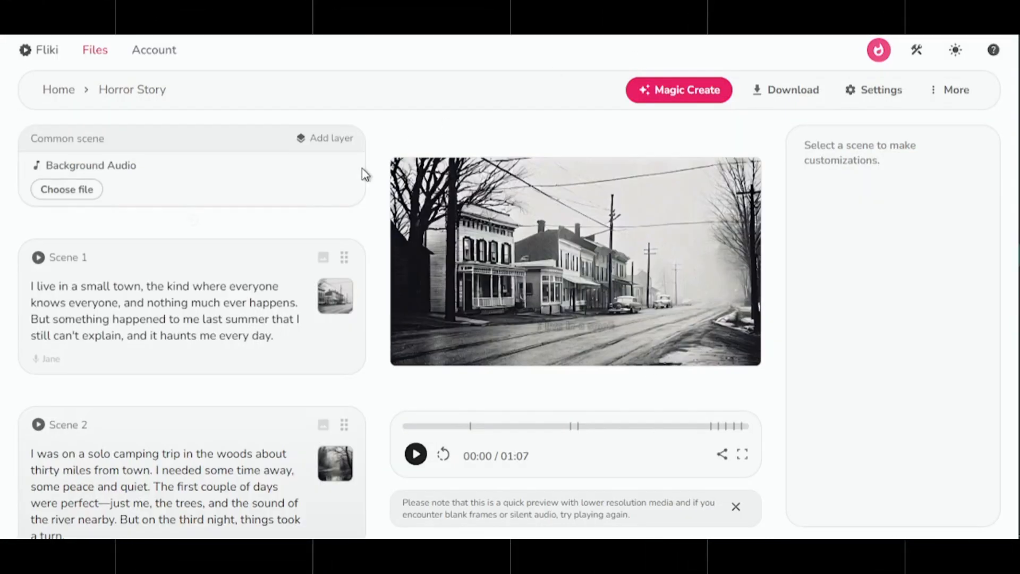
# Change Scene 1's voiceover to the standard voice Matthew and apply it to all scenes
pyautogui.click(187, 274)
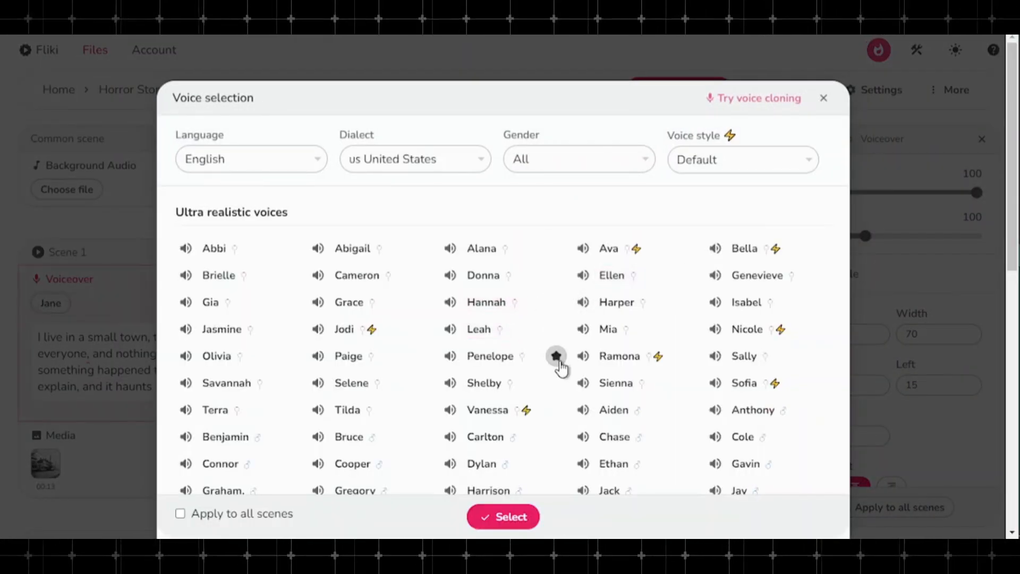
pyautogui.scroll(-10, 561, 367)
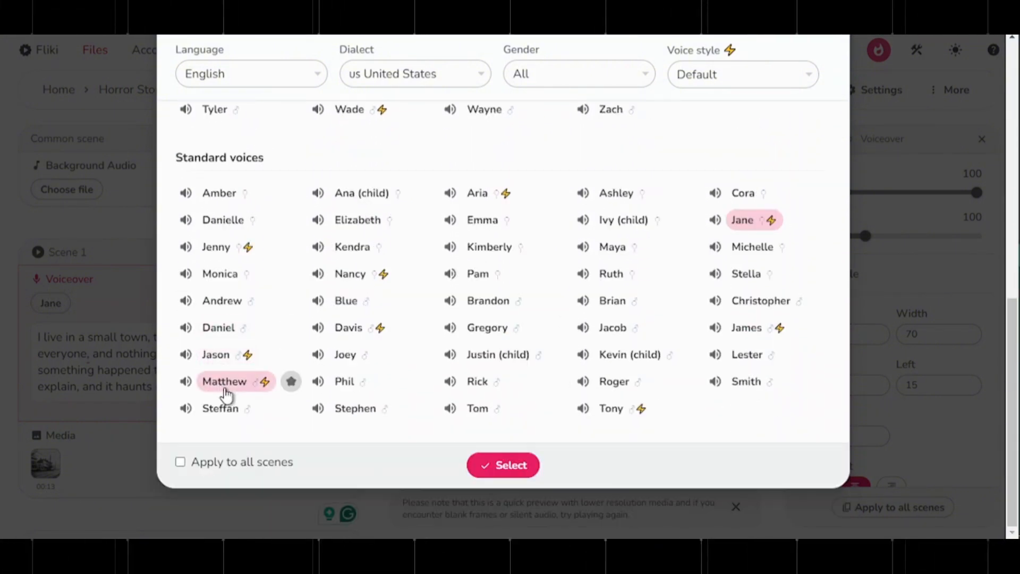
pyautogui.click(221, 389)
pyautogui.click(180, 463)
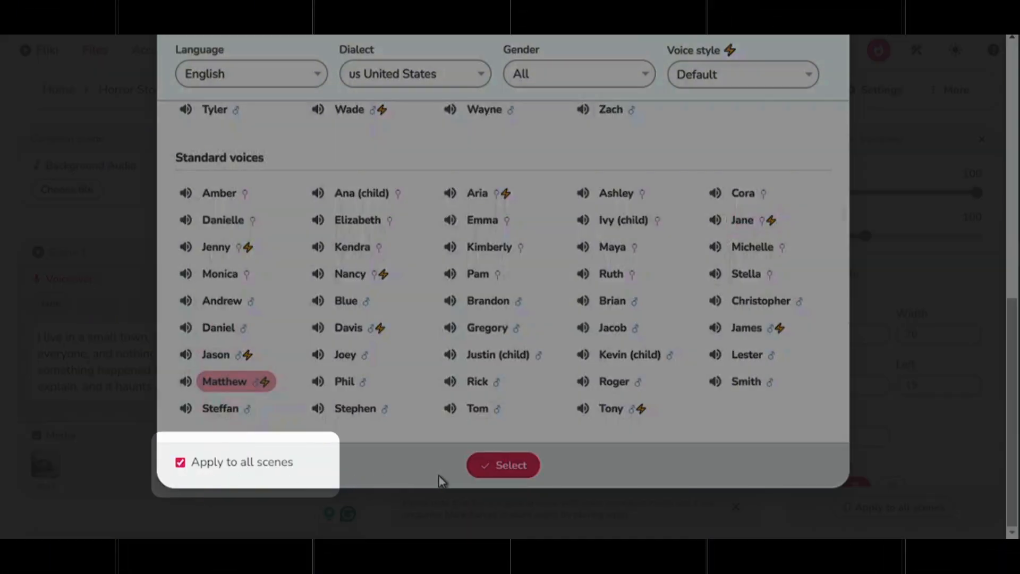
pyautogui.click(504, 466)
# Set Scene 1's voiceover speed to 90 and its subtitle font to Lexend at size 36
pyautogui.click(223, 275)
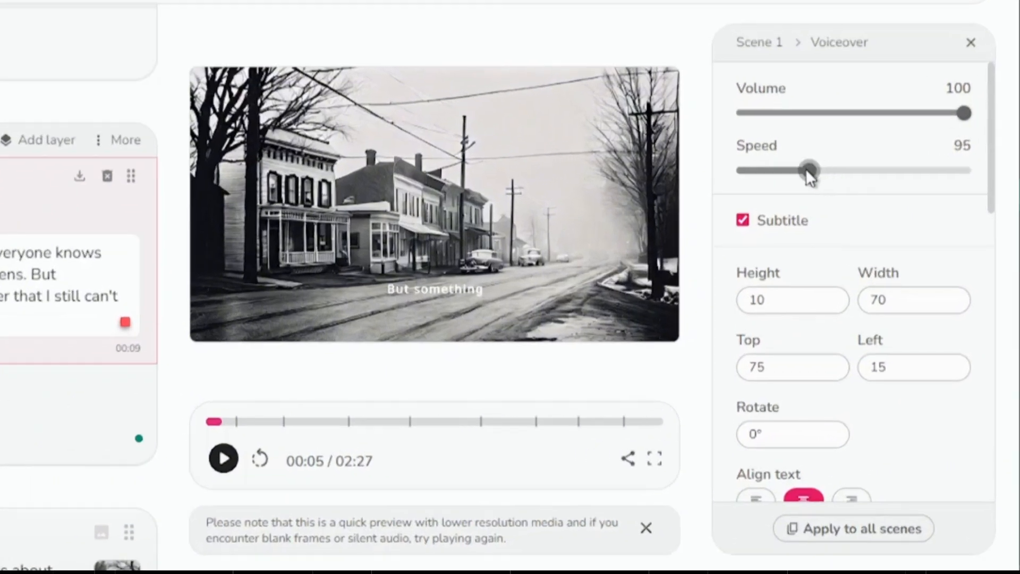
pyautogui.moveTo(807, 171); pyautogui.dragTo(802, 172)
pyautogui.scroll(-8, 813, 170)
pyautogui.click(819, 162)
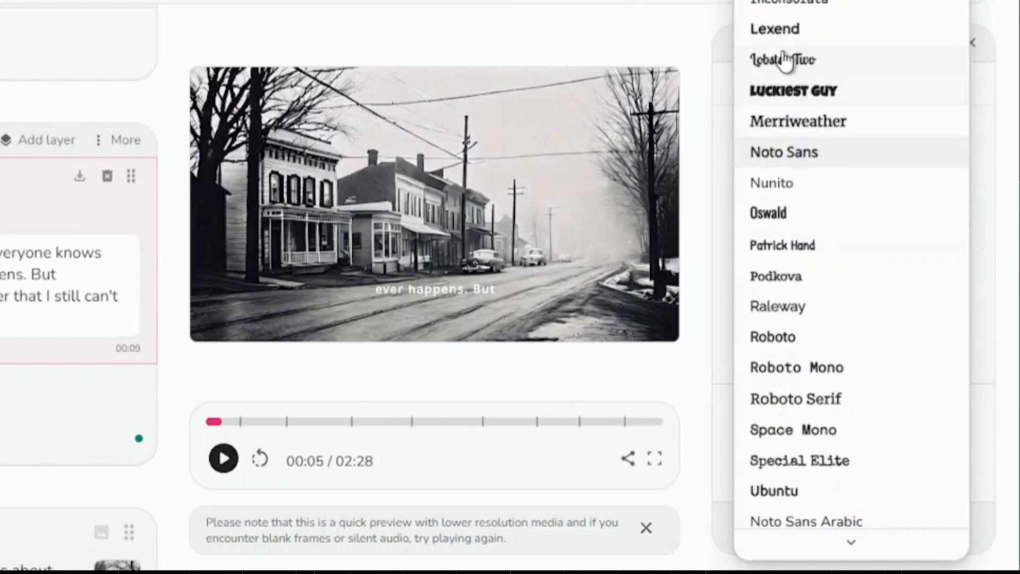
pyautogui.click(779, 29)
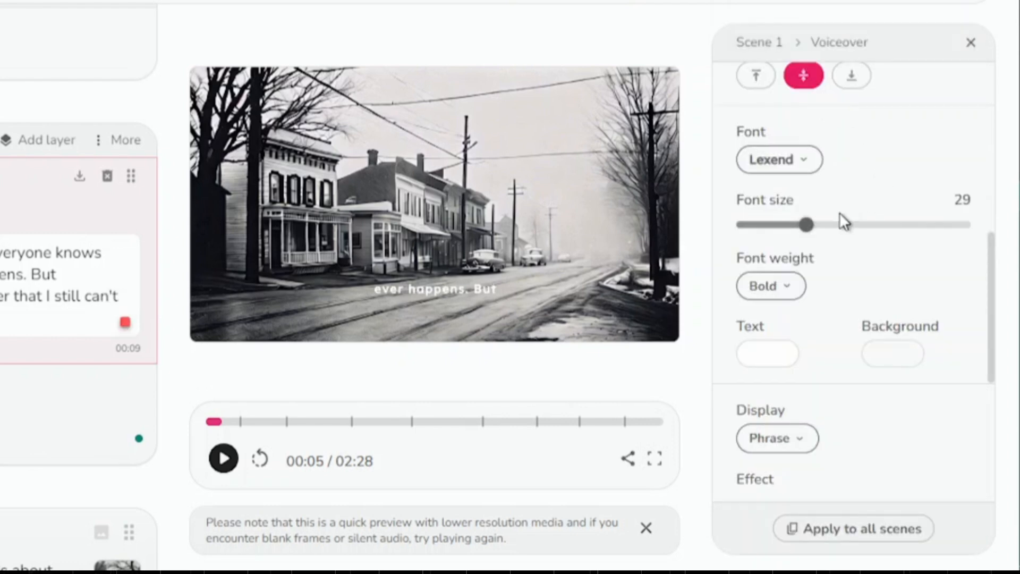
pyautogui.moveTo(809, 222); pyautogui.dragTo(818, 224)
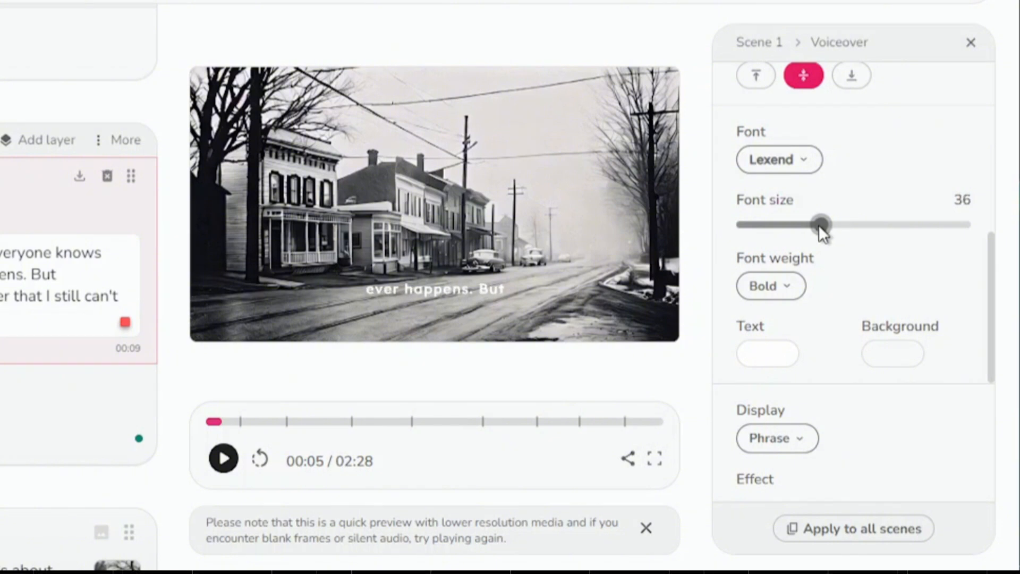
# Switch Scene 1's subtitles off and back on
pyautogui.scroll(5, 818, 229)
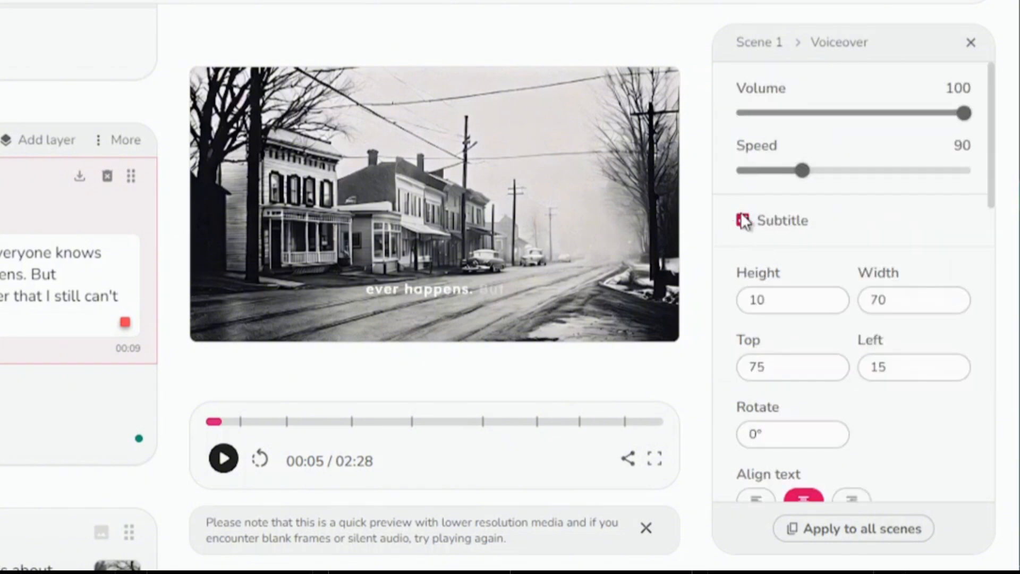
pyautogui.click(741, 220)
pyautogui.click(742, 220)
# Enable the Fill and Stroke subtitle effects and copy the voiceover settings to all scenes
pyautogui.scroll(-5, 822, 230)
pyautogui.scroll(-4, 905, 307)
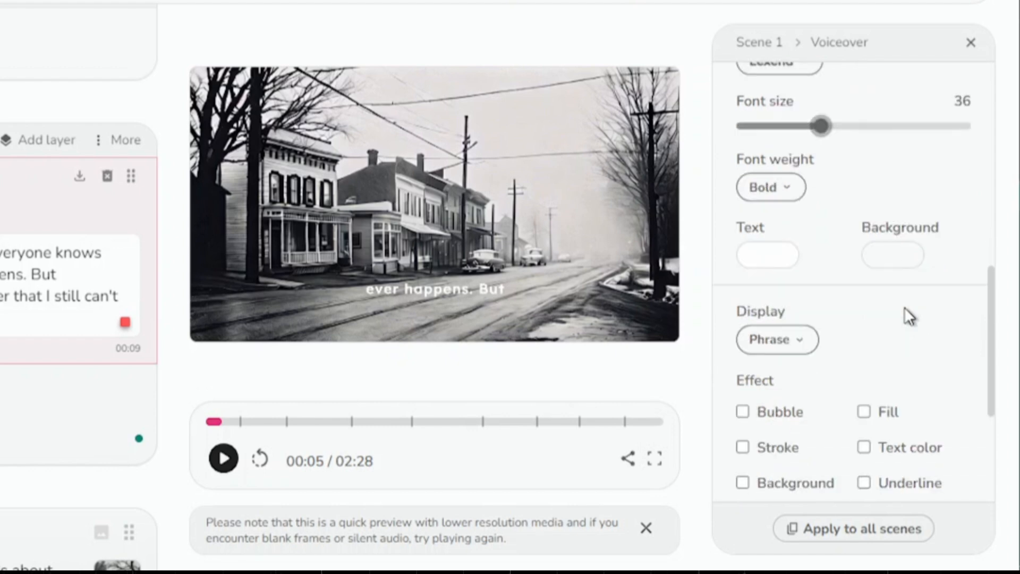
pyautogui.scroll(-2, 904, 307)
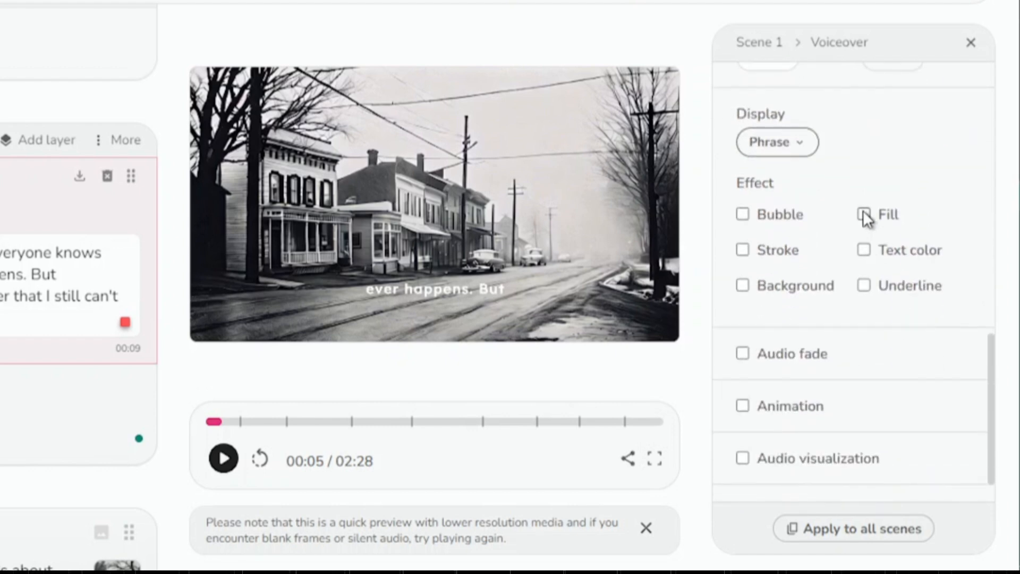
pyautogui.click(743, 250)
pyautogui.click(853, 529)
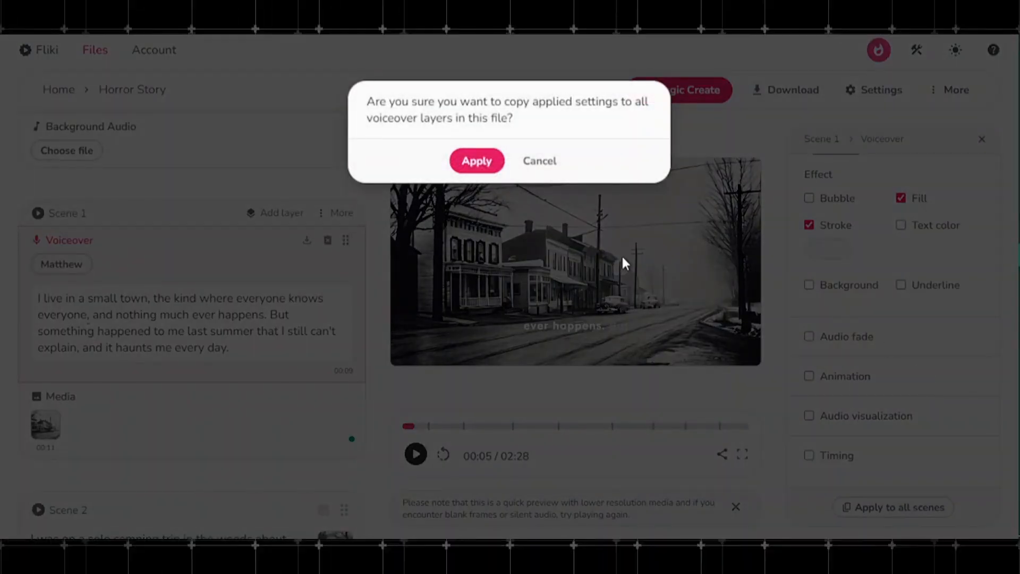
pyautogui.click(476, 164)
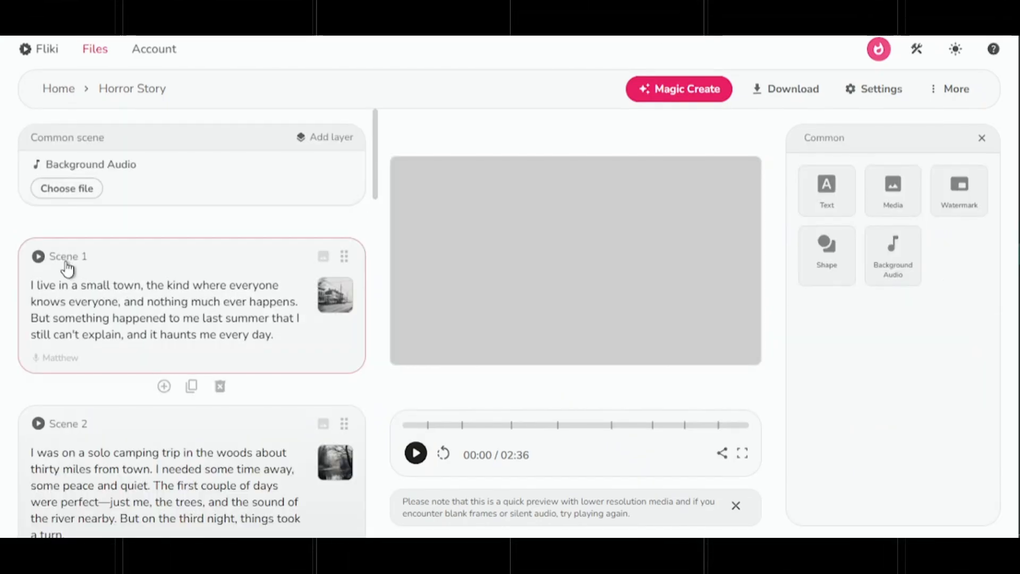
# Give Scene 1 a Fade transition with Medium duration and Linear easing, and apply it to all scenes
pyautogui.click(256, 282)
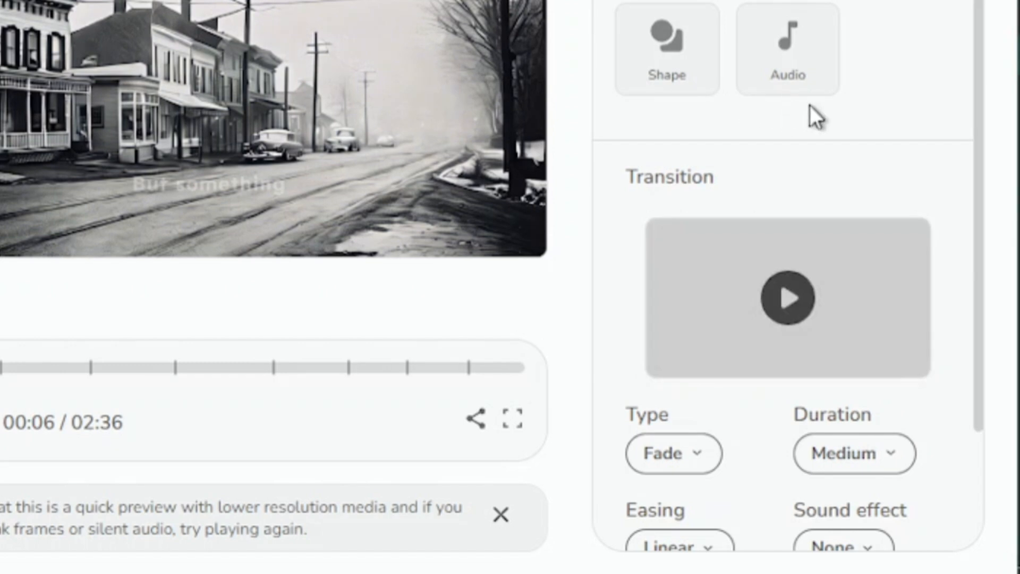
pyautogui.scroll(-3, 809, 103)
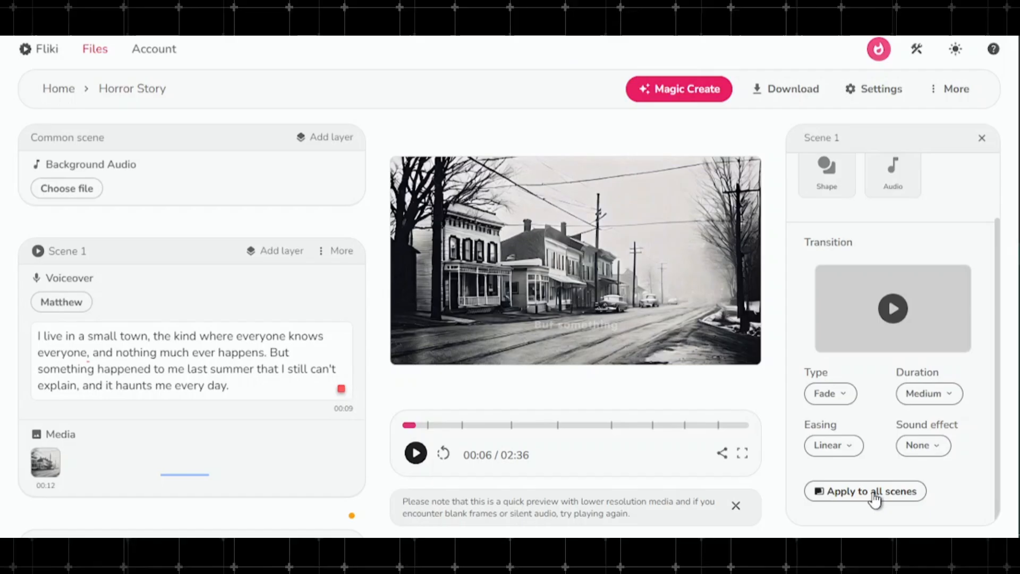
pyautogui.click(752, 497)
# Set the gap between the scenes to 0.8 seconds in the file settings and save
pyautogui.click(870, 90)
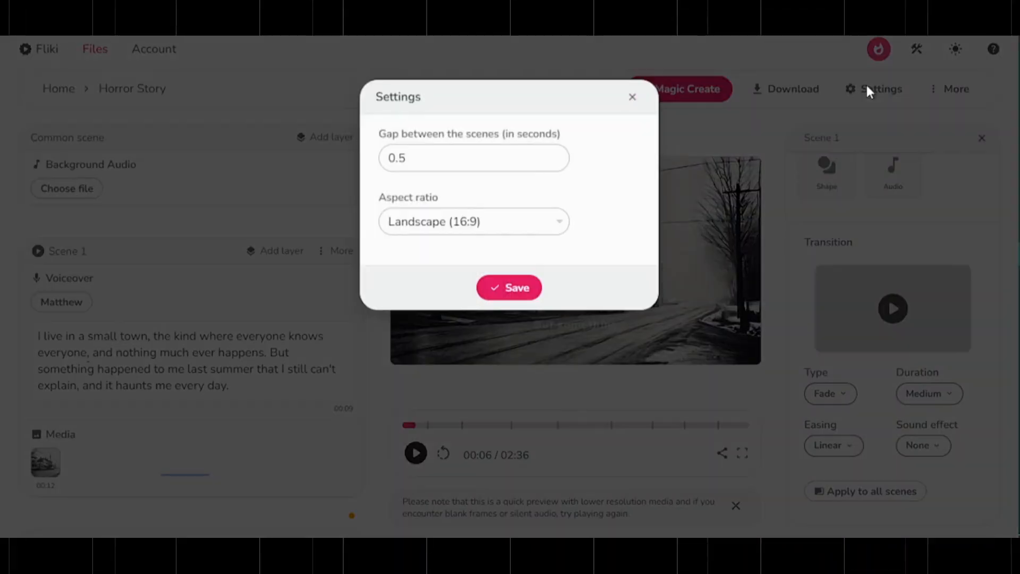
pyautogui.click(467, 157)
pyautogui.press('BackSpace')
pyautogui.write('8')
pyautogui.click(518, 290)
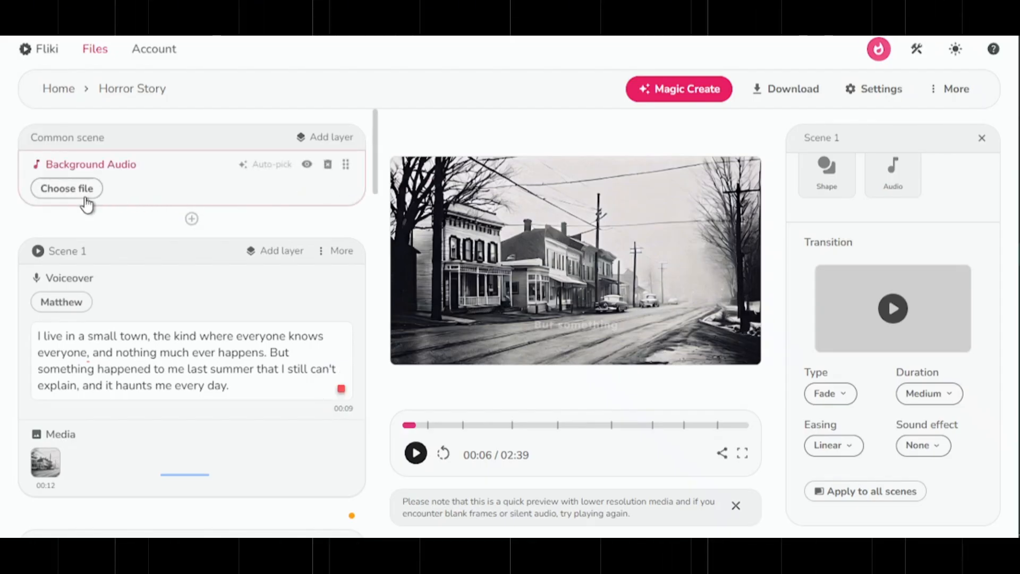
# Search the stock music for "horror" and choose Gossamer as the common scene's background audio
pyautogui.click(67, 188)
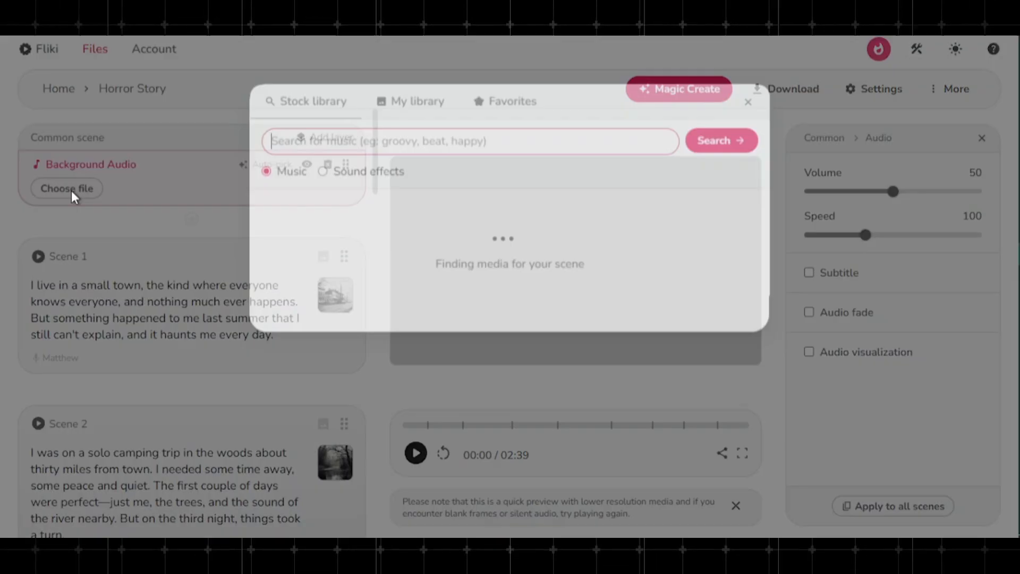
pyautogui.write('horror')
pyautogui.click(712, 142)
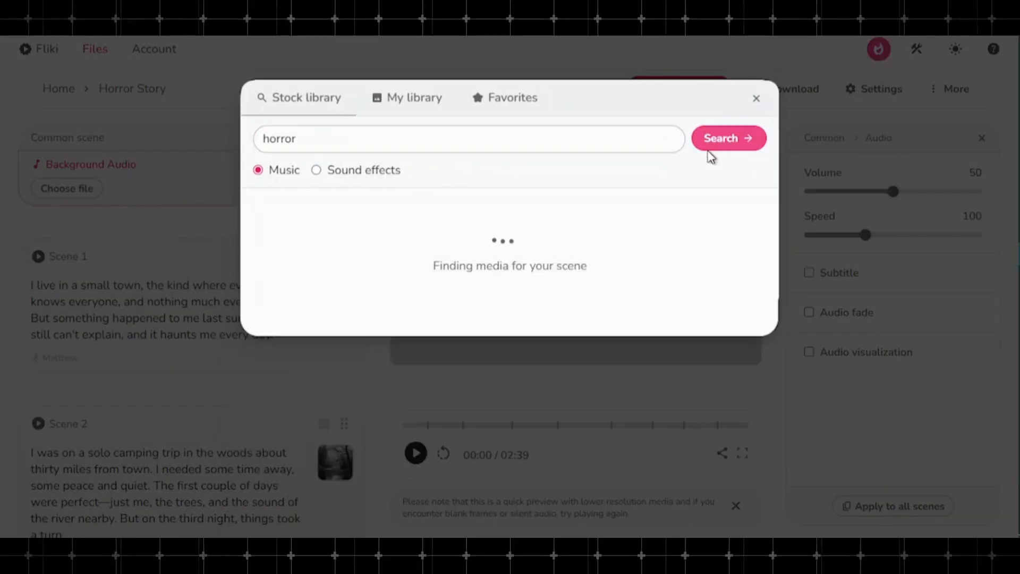
pyautogui.scroll(-2, 505, 220)
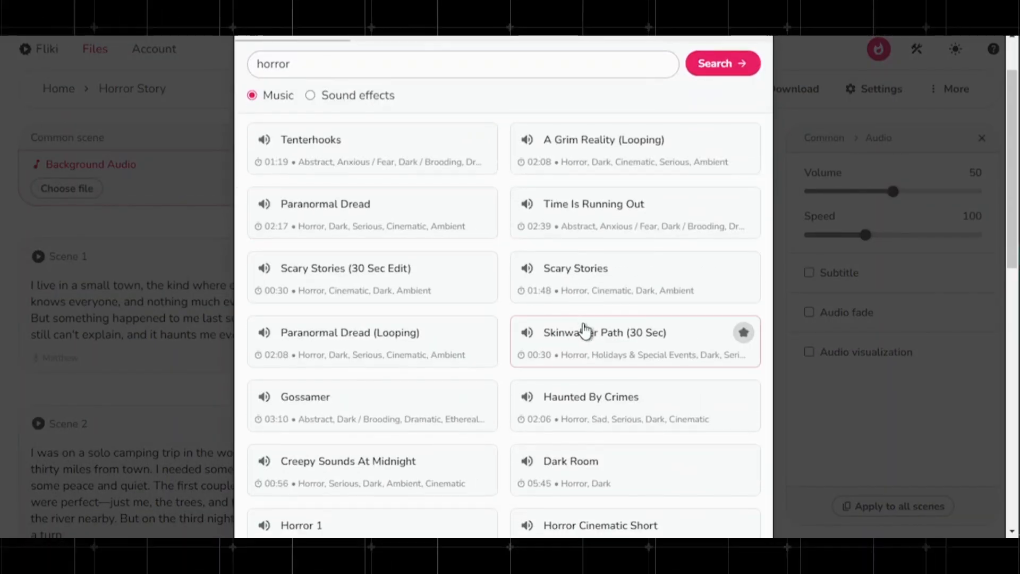
pyautogui.scroll(-2, 471, 456)
pyautogui.scroll(-2, 526, 460)
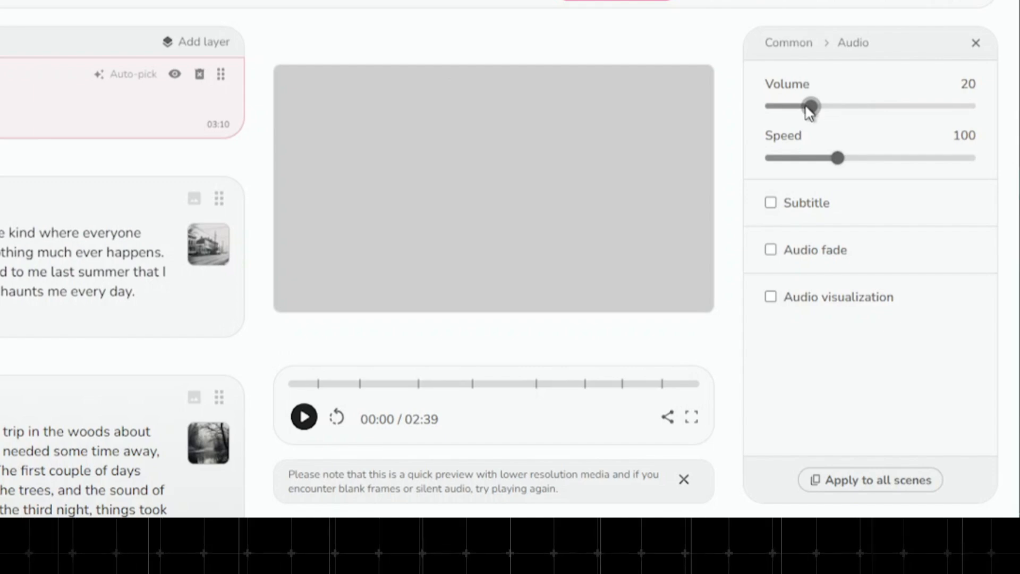
# Set the background audio's volume to 20 and turn on its Audio fade
pyautogui.click(772, 250)
pyautogui.click(919, 316)
pyautogui.click(905, 339)
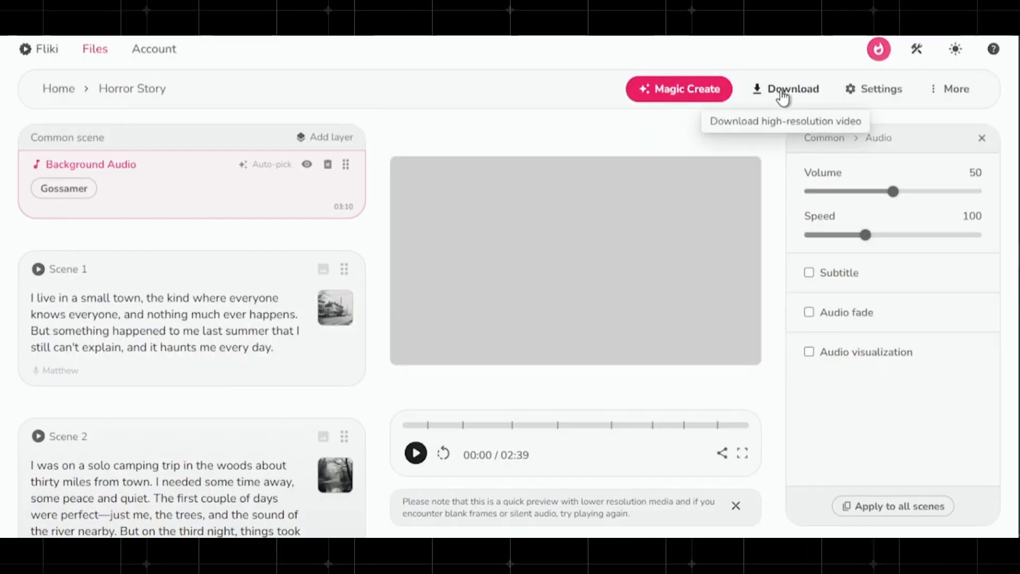
# Export the Horror Story video as a 1080p mp4 and confirm the new export
pyautogui.click(781, 90)
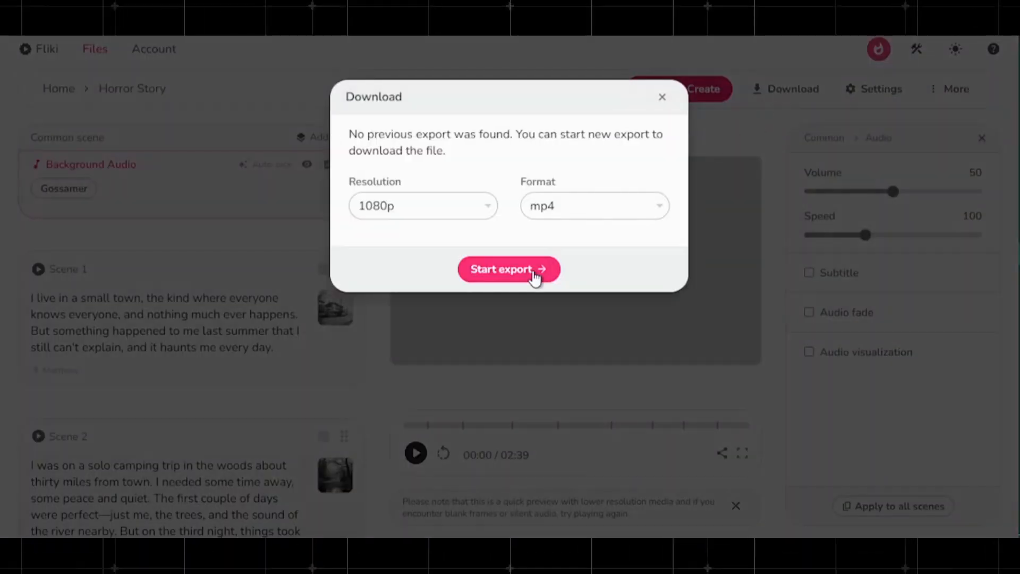
pyautogui.click(533, 272)
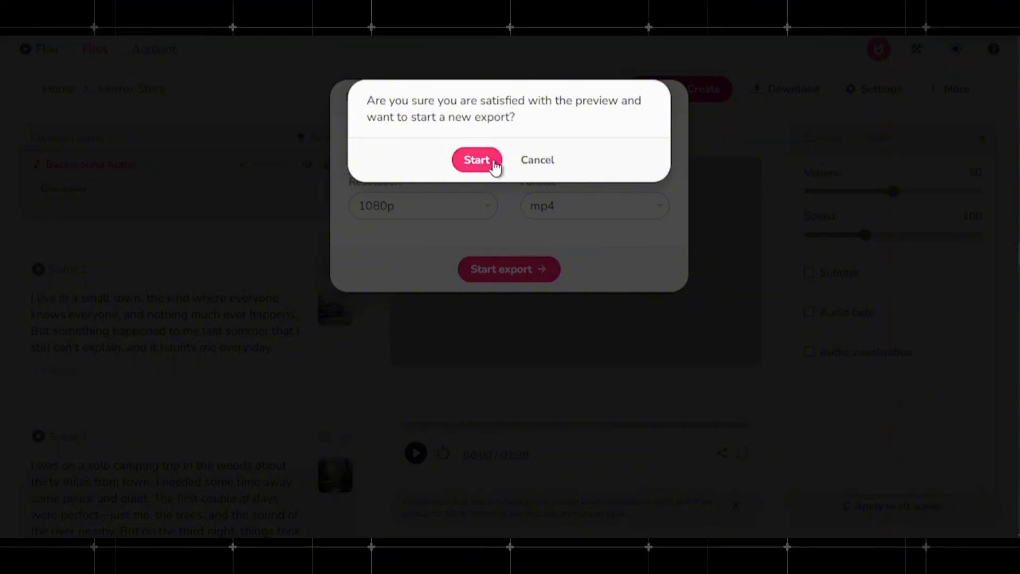
pyautogui.click(477, 161)
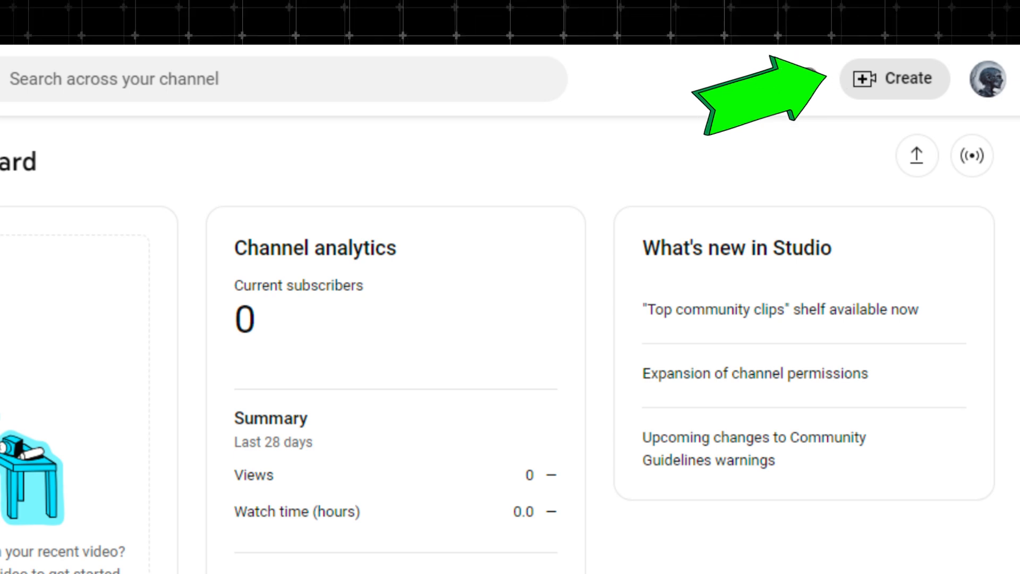
# Switch to YouTube Studio and start a new video upload for the Midnight Hauntings channel
pyautogui.click(936, 57)
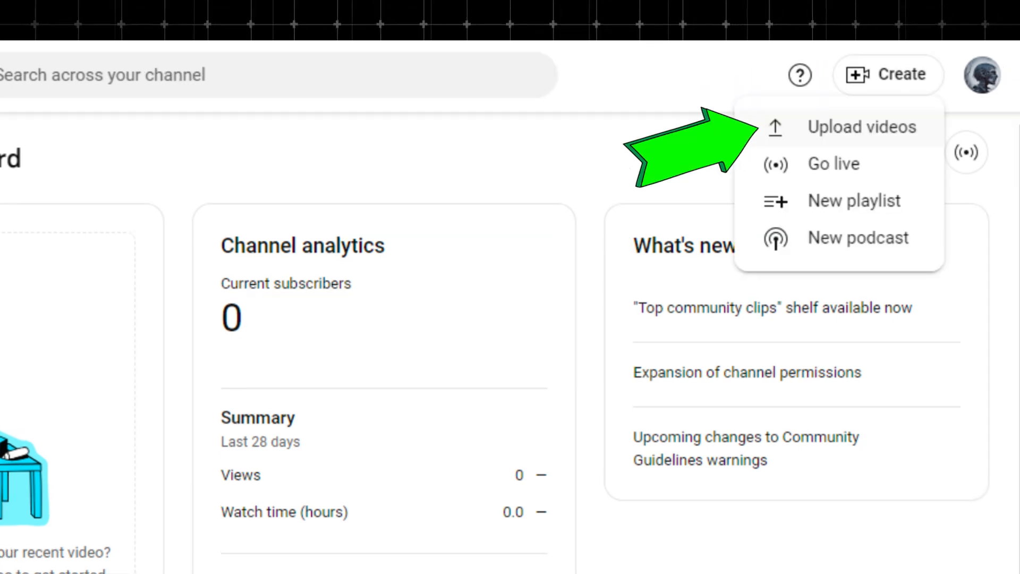
pyautogui.click(862, 127)
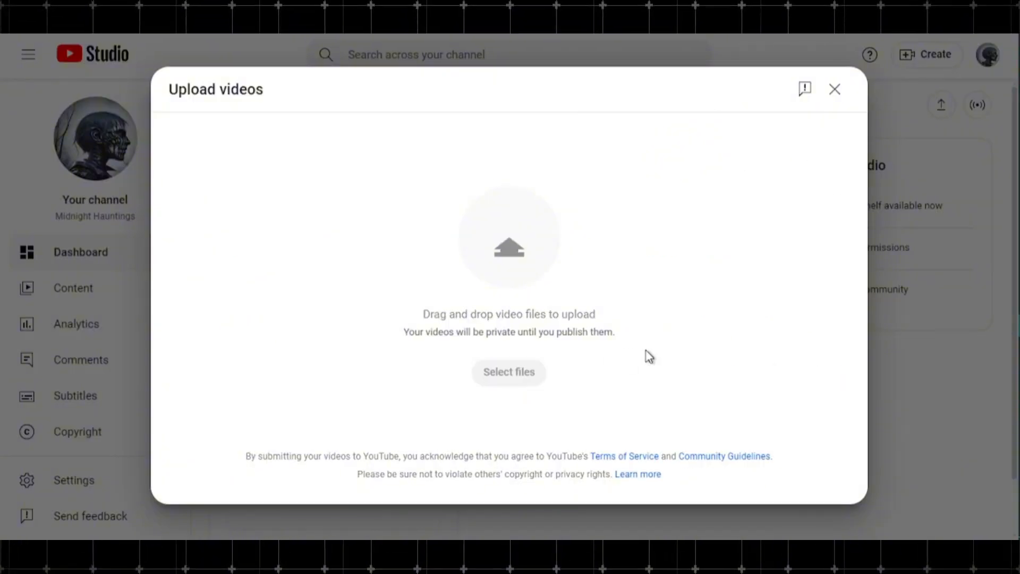